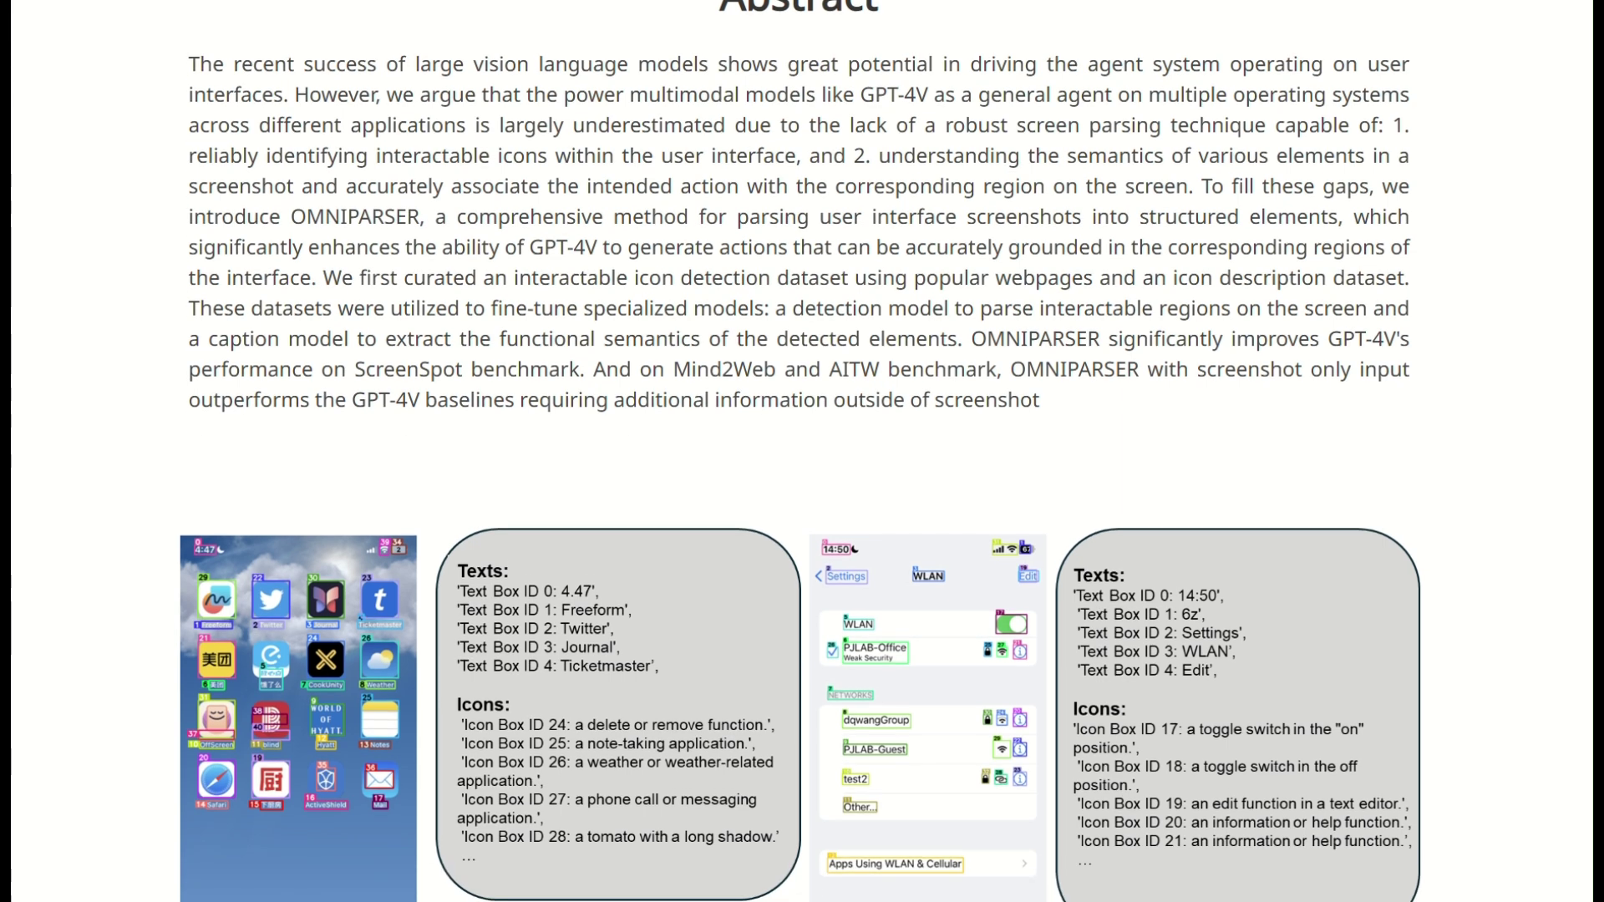
{"action": "scroll", "coordinate": [802, 502], "scroll_direction": "down", "scroll_amount": 1}
{"action": "scroll", "coordinate": [802, 501], "scroll_direction": "down", "scroll_amount": 1}
{"action": "scroll", "coordinate": [802, 502], "scroll_direction": "down", "scroll_amount": 1}
{"action": "scroll", "coordinate": [803, 502], "scroll_direction": "down", "scroll_amount": 1}
{"action": "scroll", "coordinate": [802, 501], "scroll_direction": "down", "scroll_amount": 1}
{"action": "scroll", "coordinate": [802, 501], "scroll_direction": "down", "scroll_amount": 1}
{"action": "scroll", "coordinate": [803, 501], "scroll_direction": "down", "scroll_amount": 1}
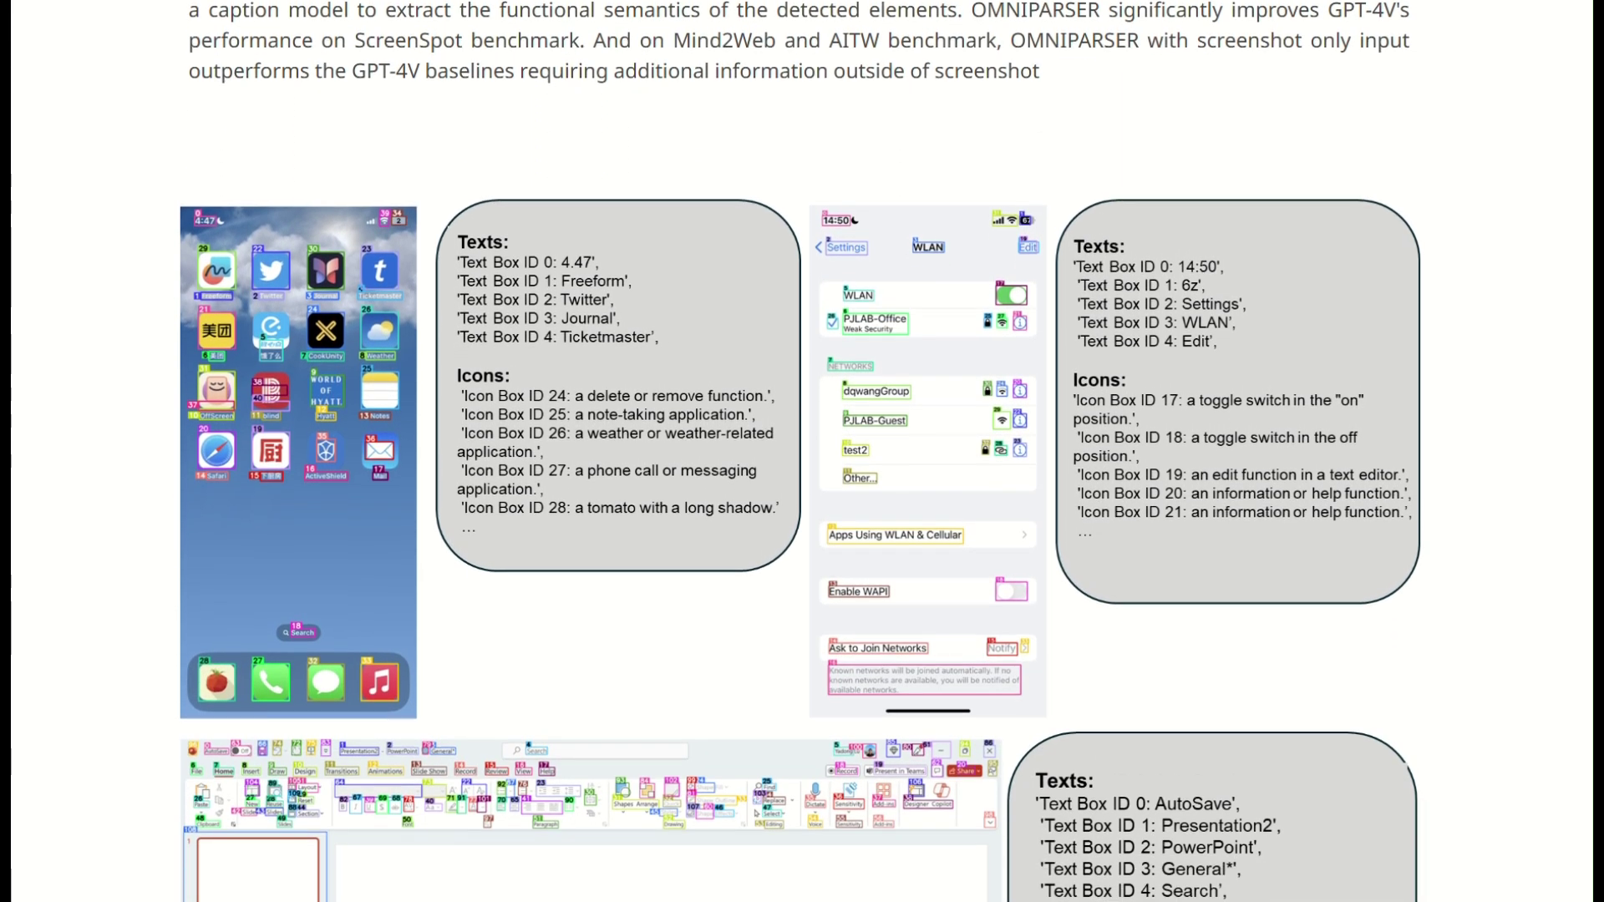
{"action": "scroll", "coordinate": [802, 502], "scroll_direction": "down", "scroll_amount": 1}
{"action": "scroll", "coordinate": [802, 502], "scroll_direction": "down", "scroll_amount": 1}
{"action": "scroll", "coordinate": [803, 502], "scroll_direction": "down", "scroll_amount": 1}
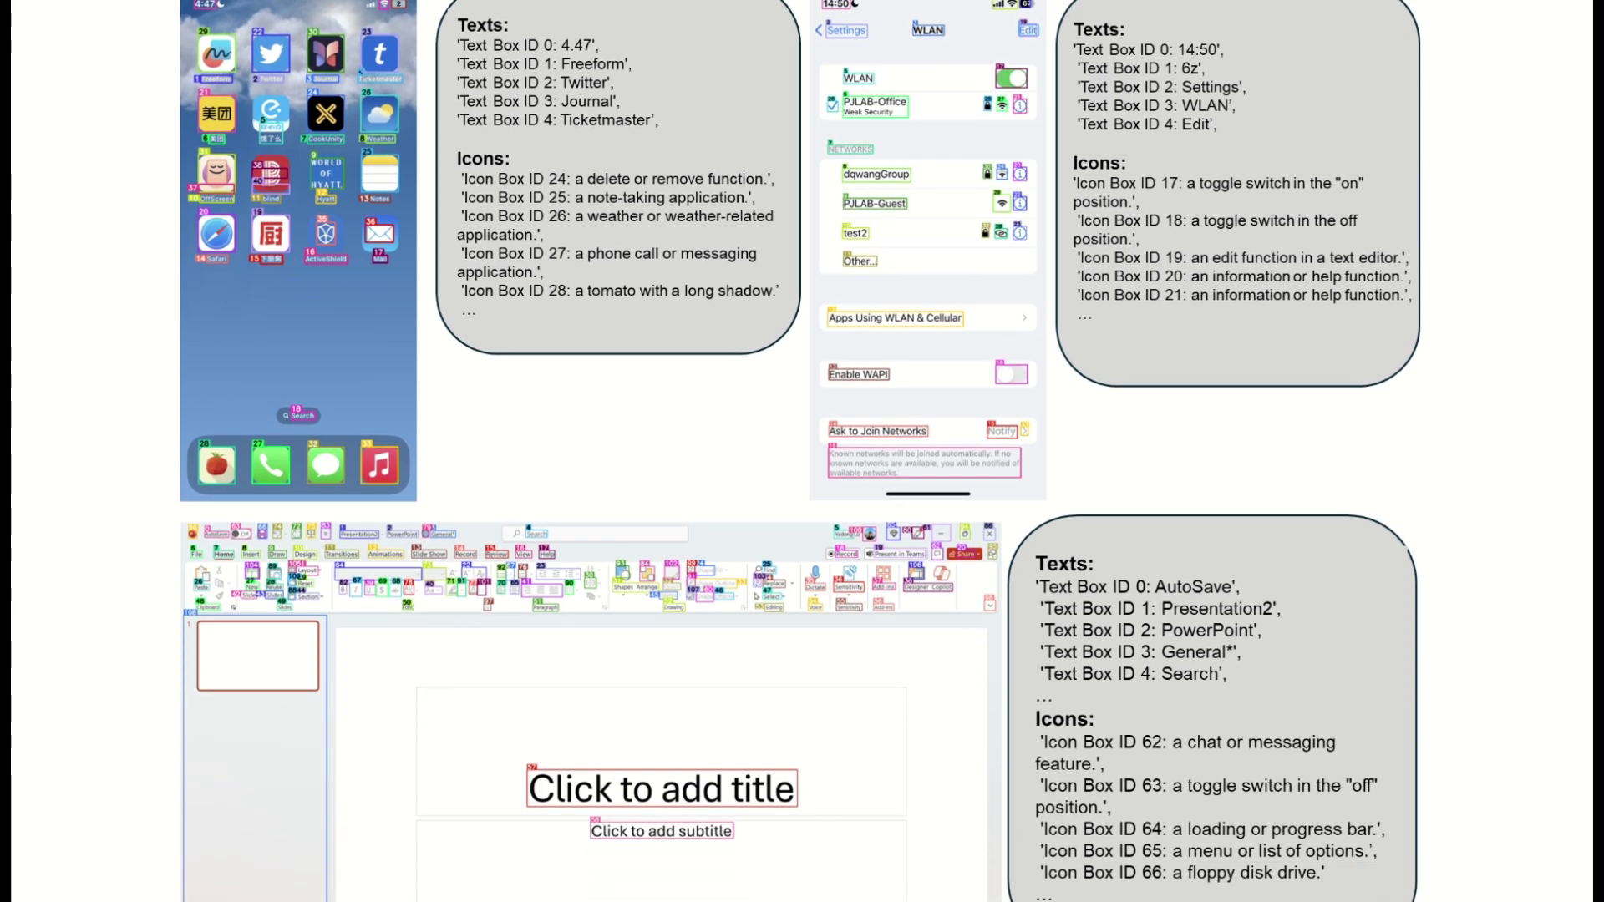
{"action": "scroll", "coordinate": [802, 501], "scroll_direction": "down", "scroll_amount": 1}
{"action": "scroll", "coordinate": [802, 502], "scroll_direction": "down", "scroll_amount": 1}
{"action": "scroll", "coordinate": [802, 502], "scroll_direction": "down", "scroll_amount": 1}
{"action": "scroll", "coordinate": [802, 501], "scroll_direction": "down", "scroll_amount": 1}
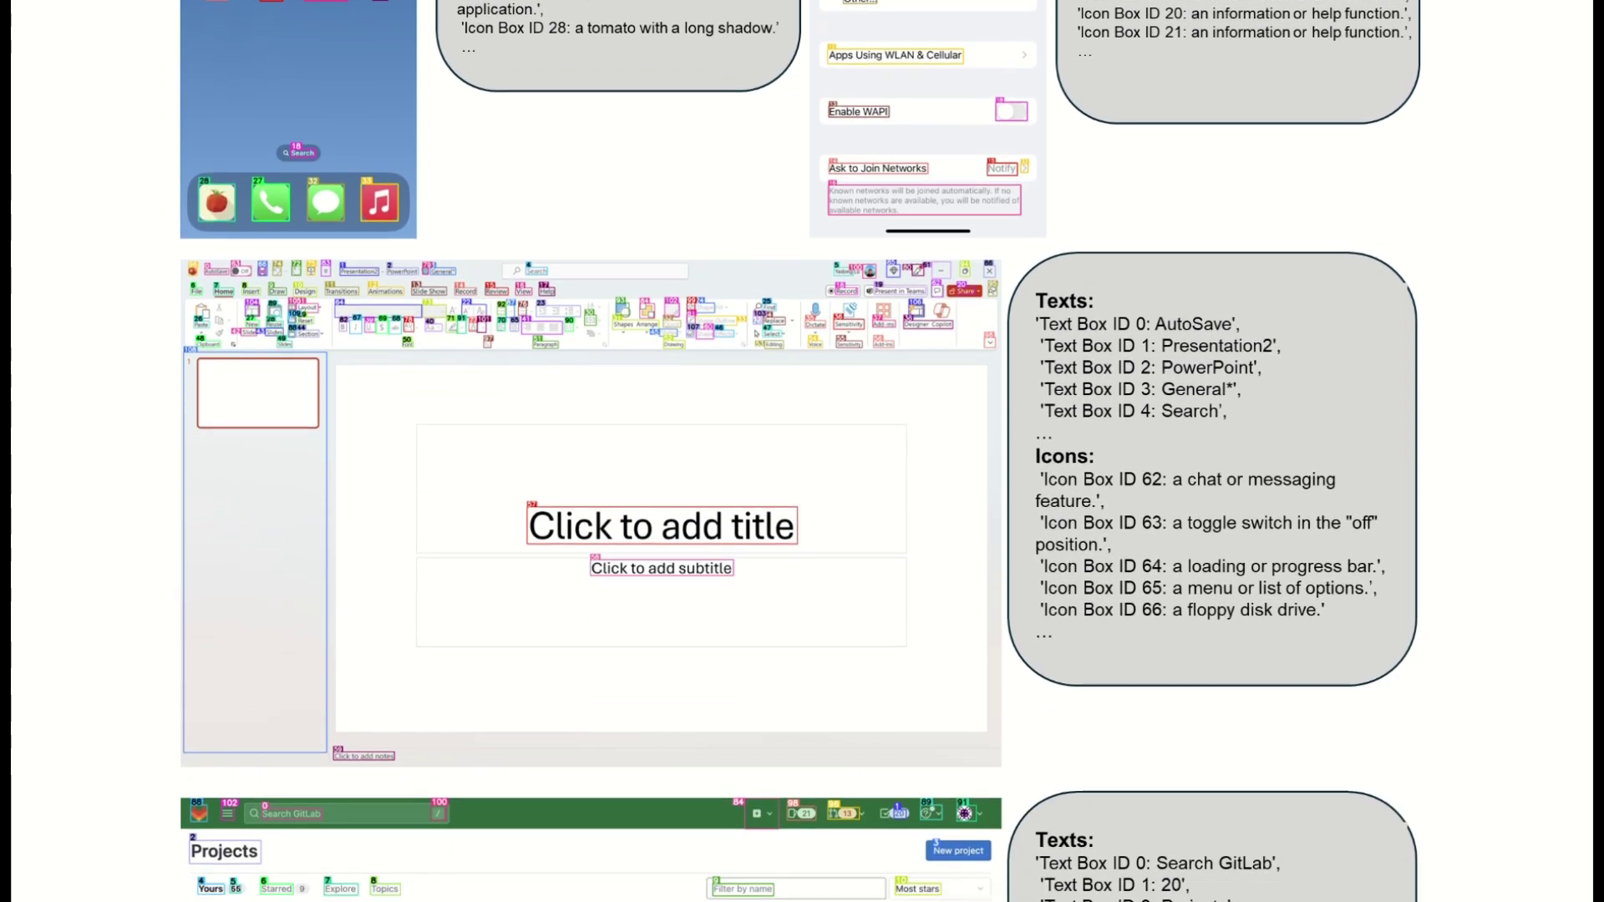
{"action": "scroll", "coordinate": [802, 501], "scroll_direction": "down", "scroll_amount": 1}
{"action": "scroll", "coordinate": [803, 502], "scroll_direction": "down", "scroll_amount": 1}
{"action": "scroll", "coordinate": [802, 502], "scroll_direction": "down", "scroll_amount": 1}
{"action": "scroll", "coordinate": [802, 501], "scroll_direction": "down", "scroll_amount": 1}
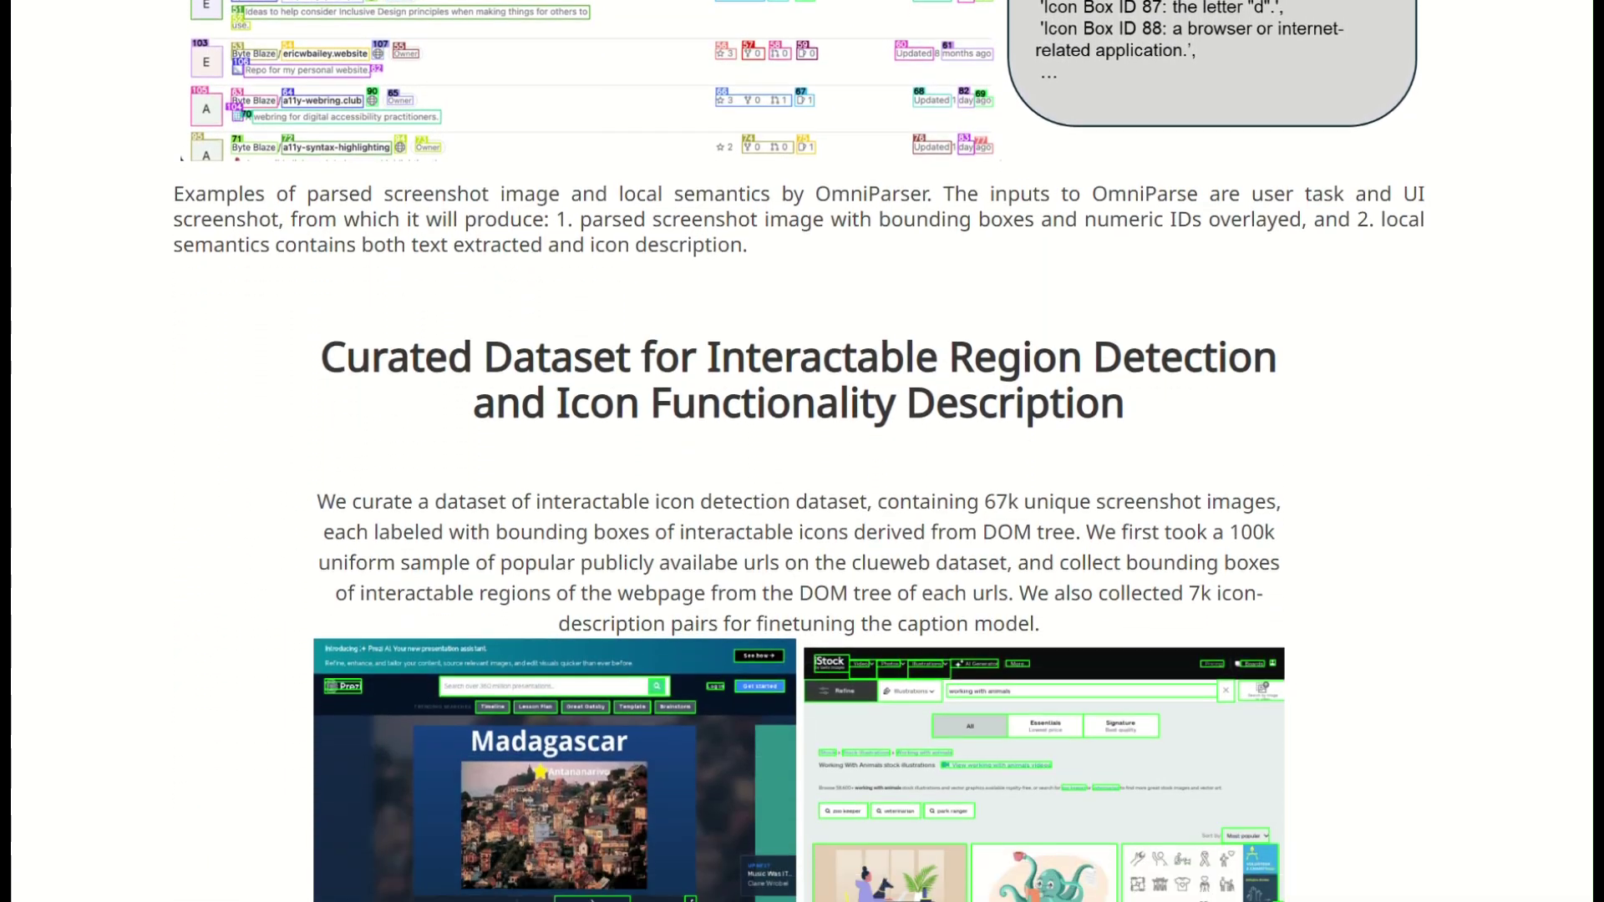
{"action": "scroll", "coordinate": [802, 502], "scroll_direction": "down", "scroll_amount": 1}
{"action": "scroll", "coordinate": [803, 501], "scroll_direction": "down", "scroll_amount": 1}
{"action": "scroll", "coordinate": [803, 502], "scroll_direction": "down", "scroll_amount": 1}
{"action": "scroll", "coordinate": [802, 502], "scroll_direction": "down", "scroll_amount": 1}
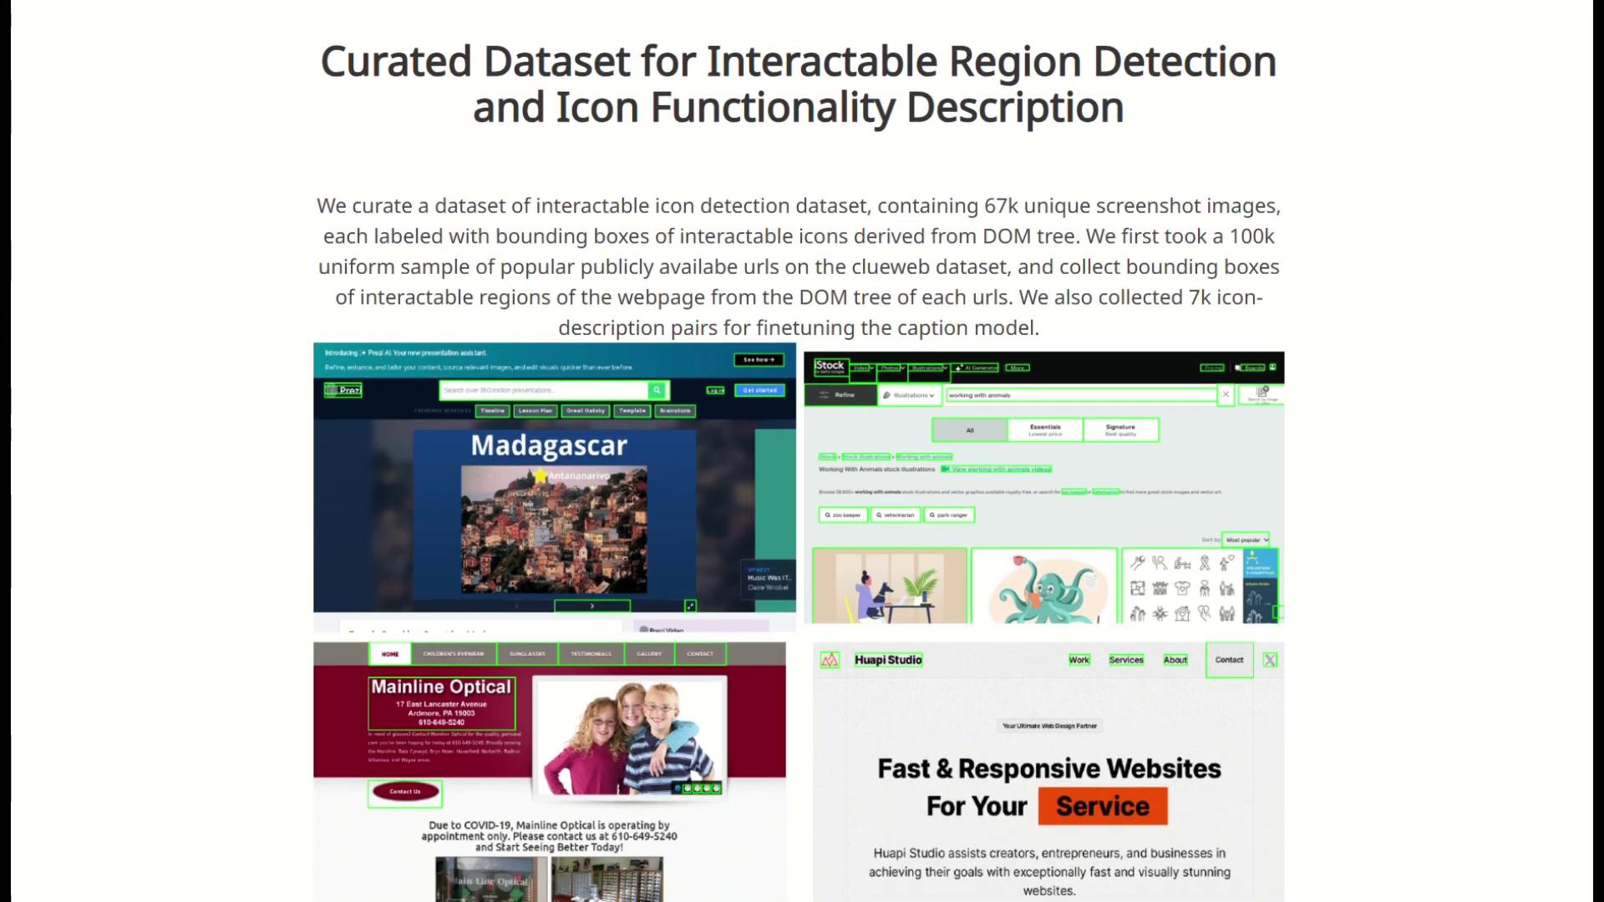
{"action": "scroll", "coordinate": [802, 502], "scroll_direction": "down", "scroll_amount": 1}
{"action": "scroll", "coordinate": [803, 501], "scroll_direction": "down", "scroll_amount": 1}
{"action": "scroll", "coordinate": [803, 501], "scroll_direction": "down", "scroll_amount": 1}
{"action": "scroll", "coordinate": [802, 502], "scroll_direction": "down", "scroll_amount": 1}
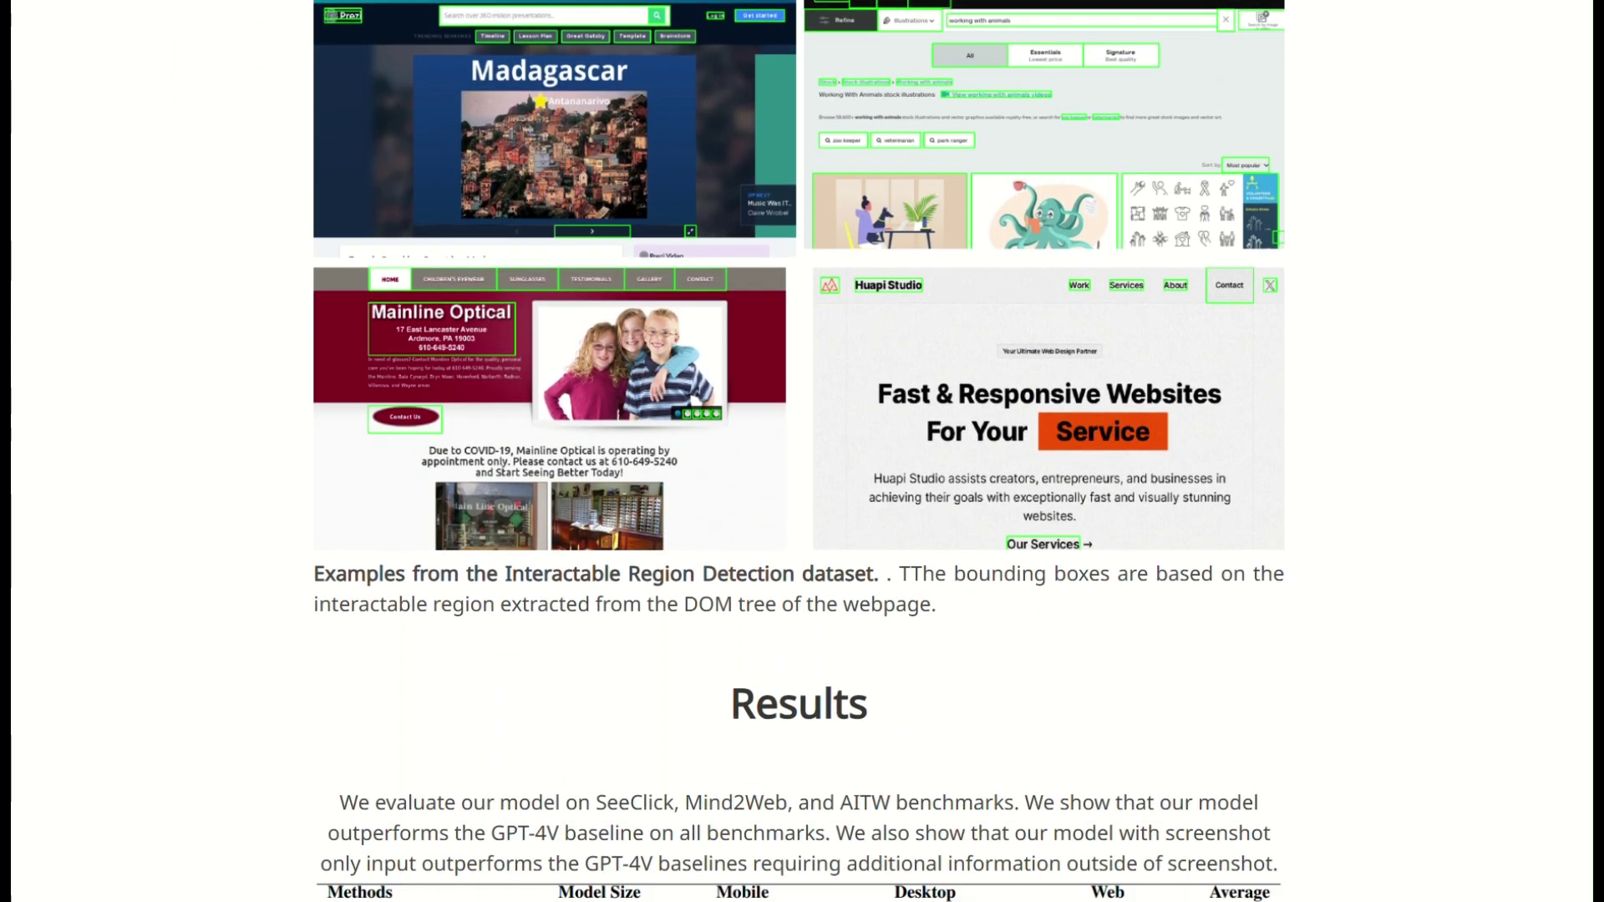
{"action": "scroll", "coordinate": [802, 502], "scroll_direction": "down", "scroll_amount": 1}
{"action": "scroll", "coordinate": [802, 501], "scroll_direction": "down", "scroll_amount": 1}
{"action": "scroll", "coordinate": [803, 502], "scroll_direction": "down", "scroll_amount": 1}
{"action": "scroll", "coordinate": [802, 502], "scroll_direction": "down", "scroll_amount": 1}
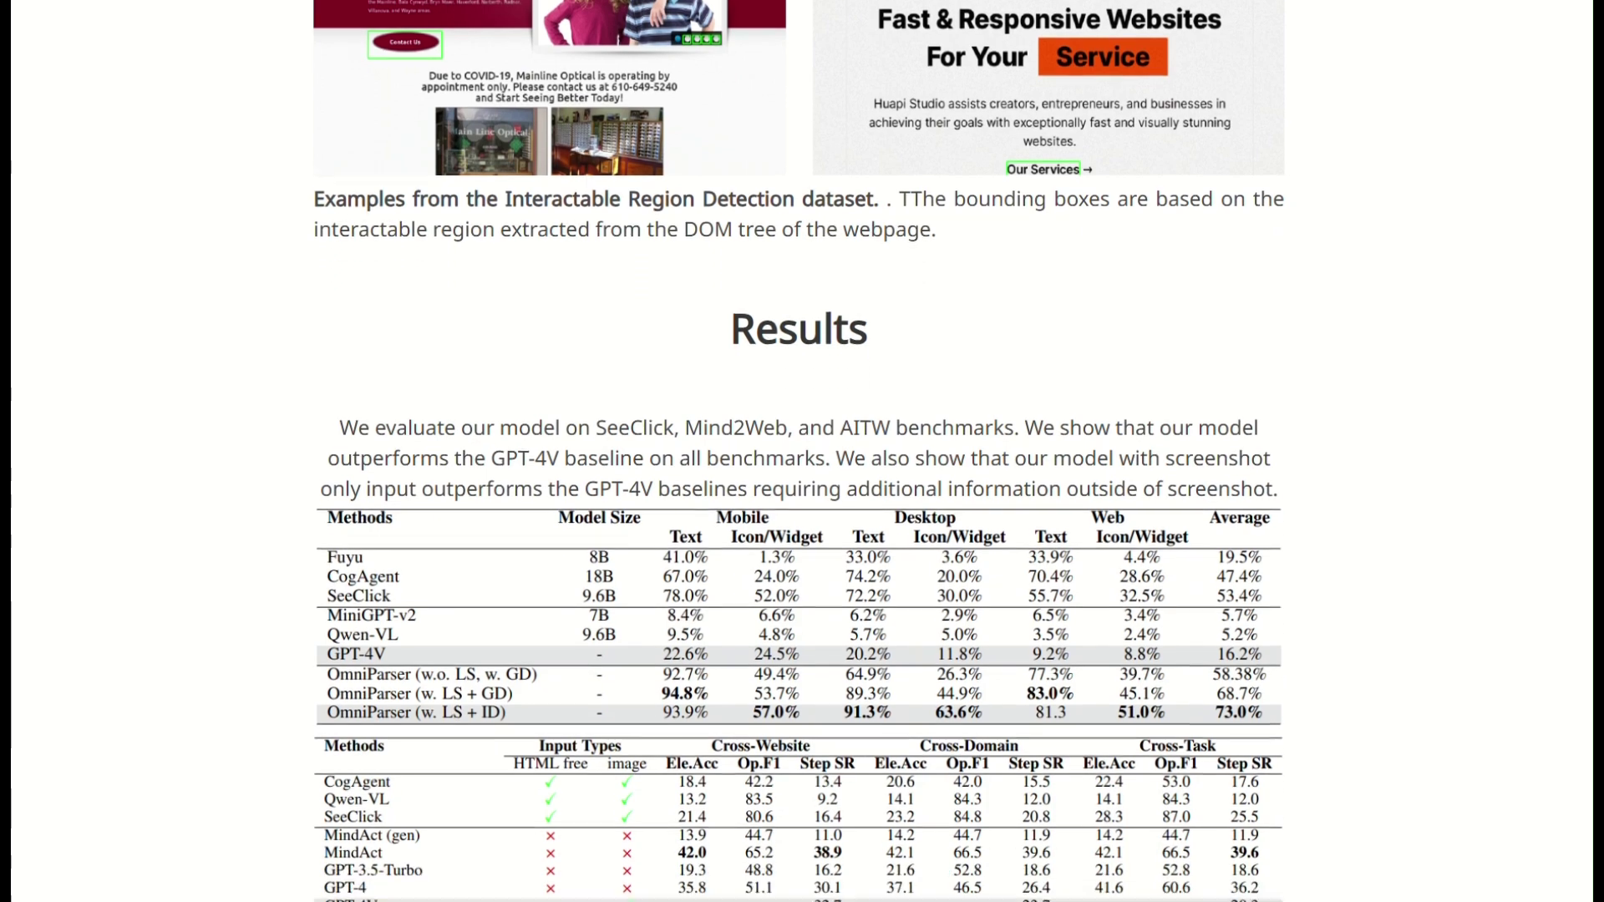
{"action": "scroll", "coordinate": [802, 501], "scroll_direction": "down", "scroll_amount": 1}
{"action": "scroll", "coordinate": [802, 501], "scroll_direction": "down", "scroll_amount": 1}
{"action": "scroll", "coordinate": [802, 501], "scroll_direction": "down", "scroll_amount": 1}
{"action": "scroll", "coordinate": [803, 501], "scroll_direction": "down", "scroll_amount": 1}
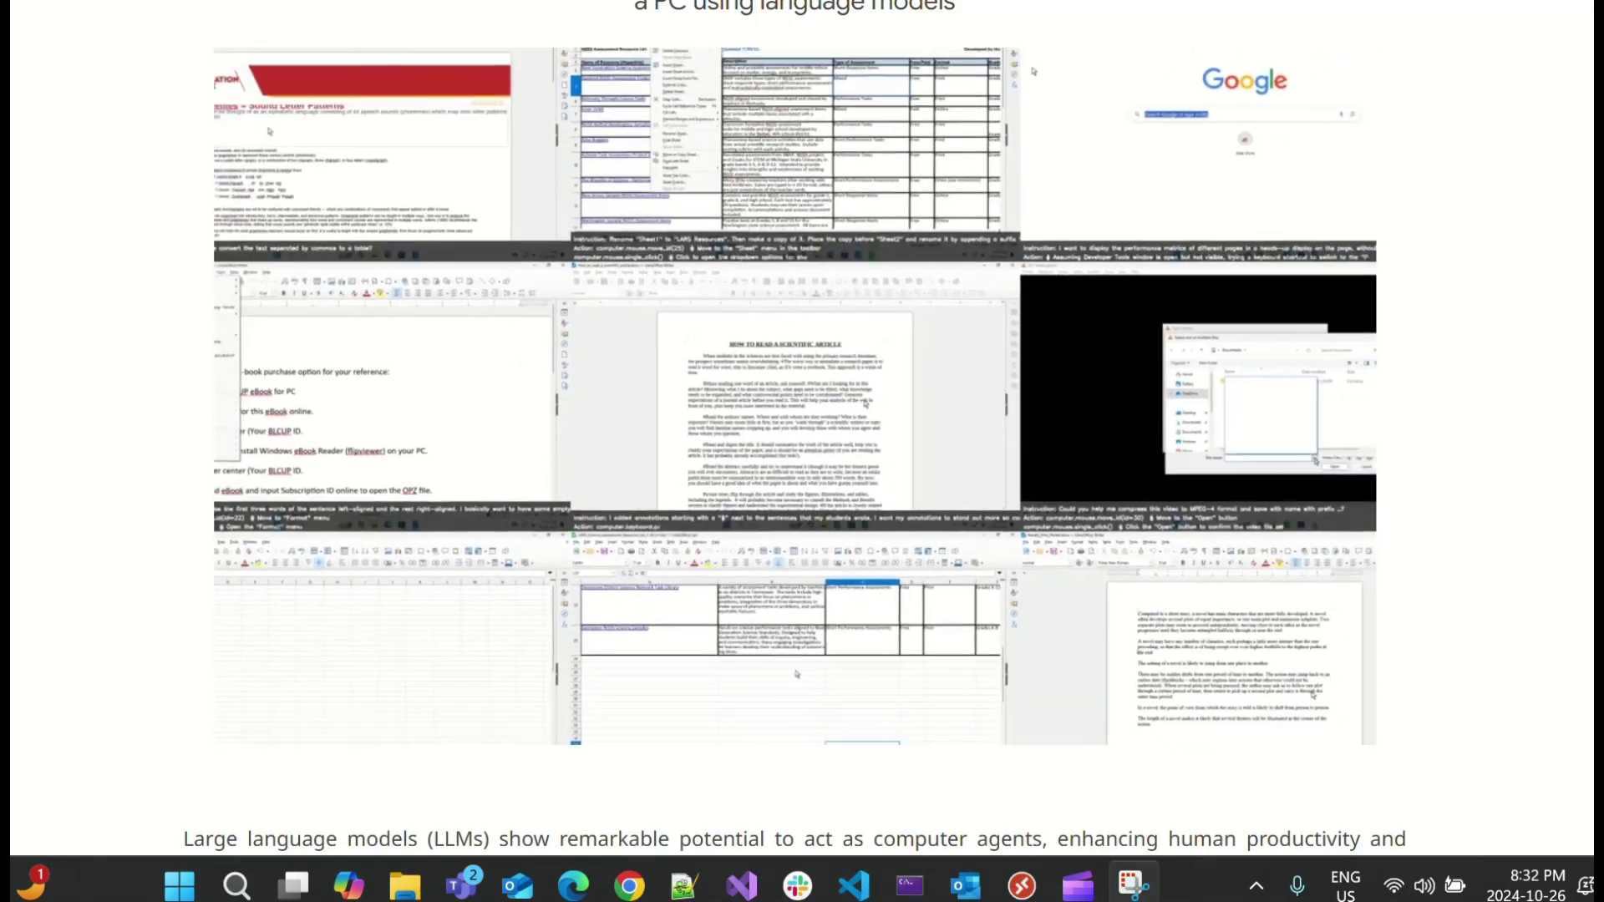
{"action": "scroll", "coordinate": [802, 501], "scroll_direction": "down", "scroll_amount": 3}
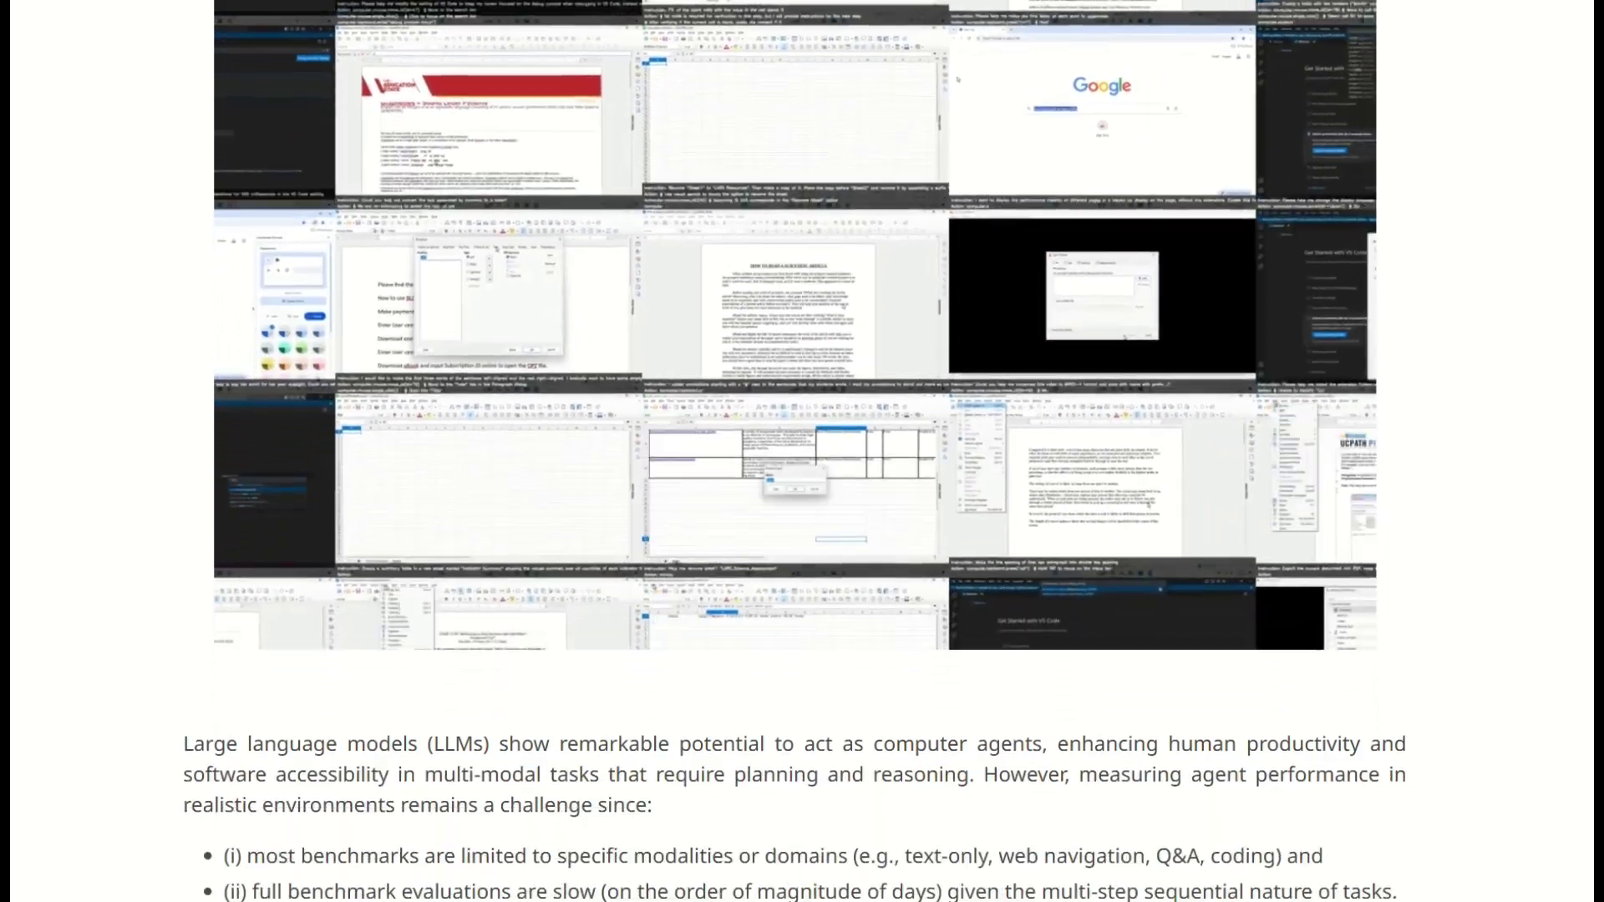
{"action": "scroll", "coordinate": [802, 501], "scroll_direction": "down", "scroll_amount": 3}
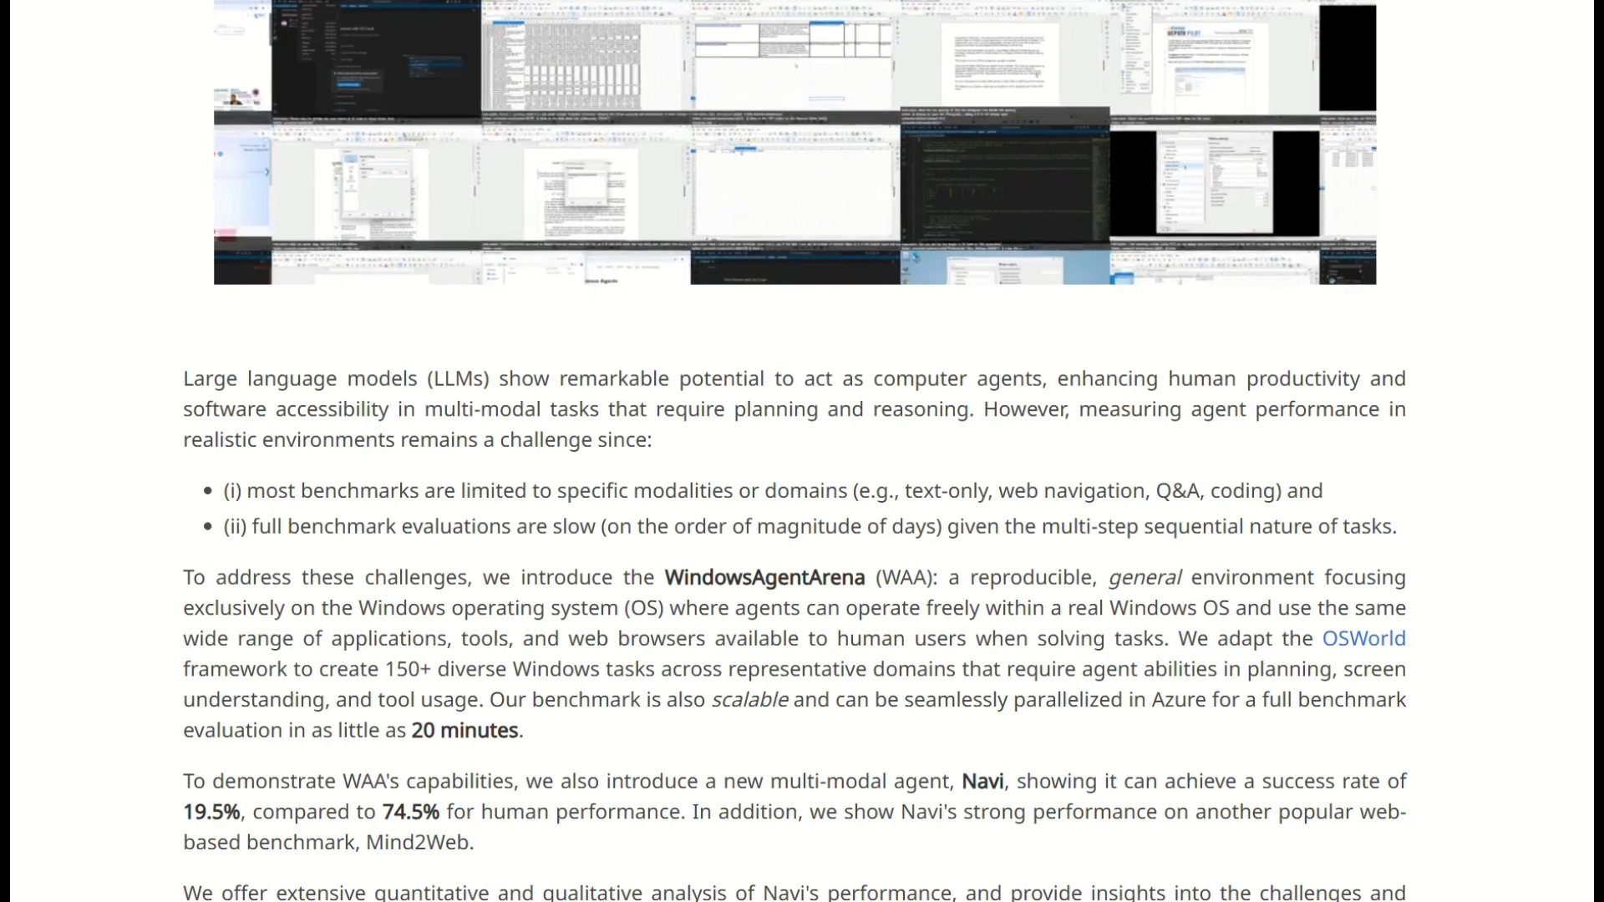
{"action": "scroll", "coordinate": [801, 502], "scroll_direction": "down", "scroll_amount": 3}
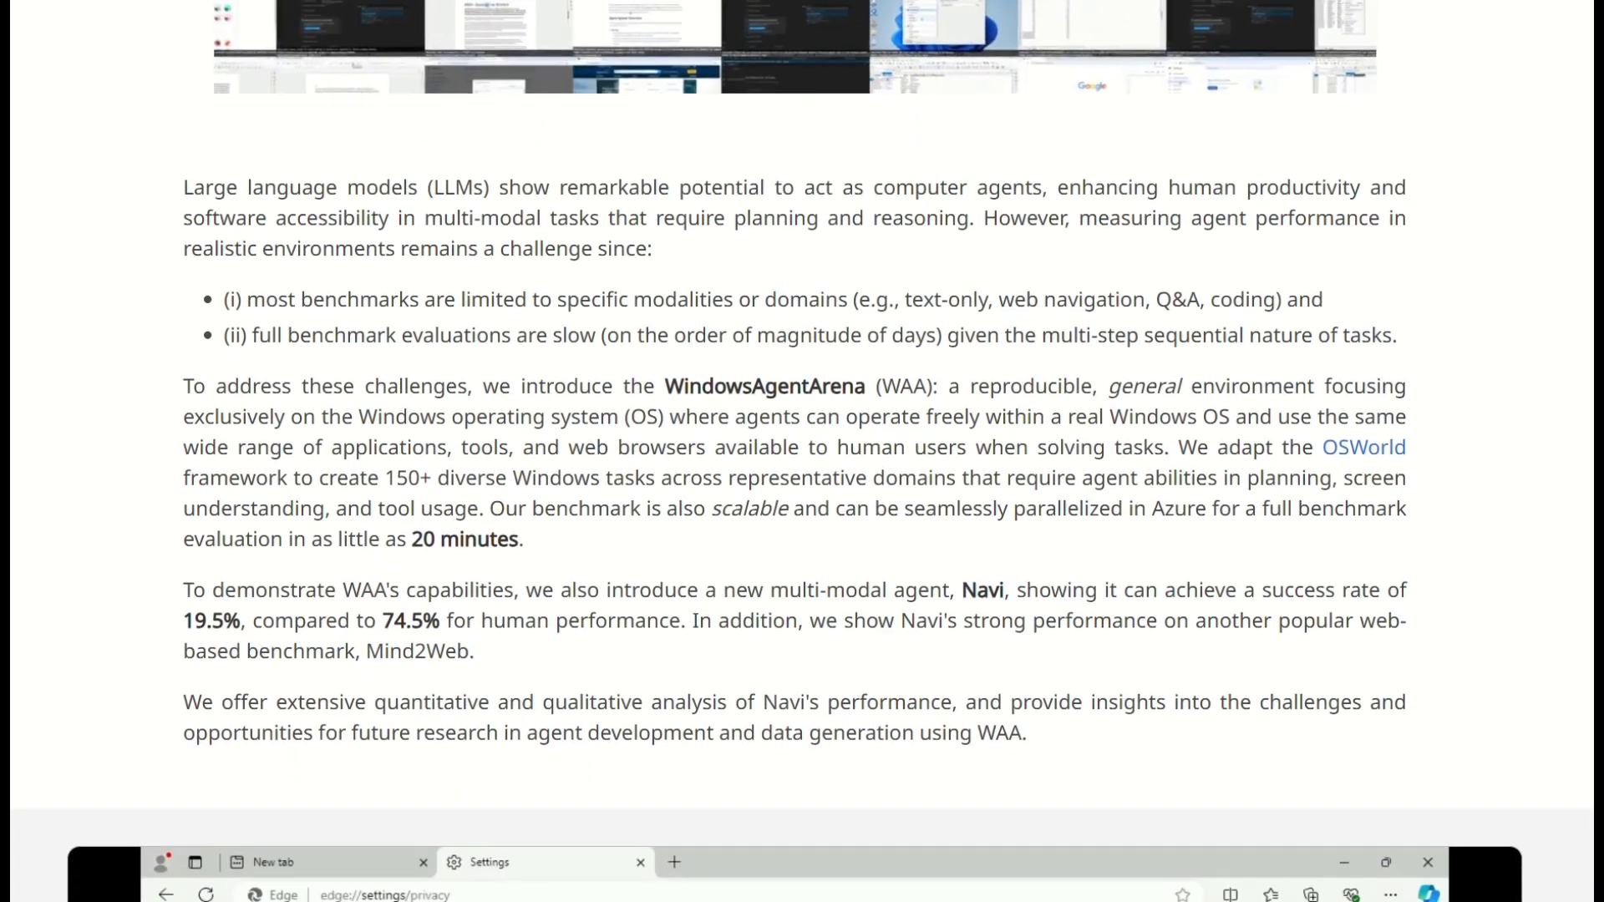
{"action": "scroll", "coordinate": [803, 501], "scroll_direction": "down", "scroll_amount": 3}
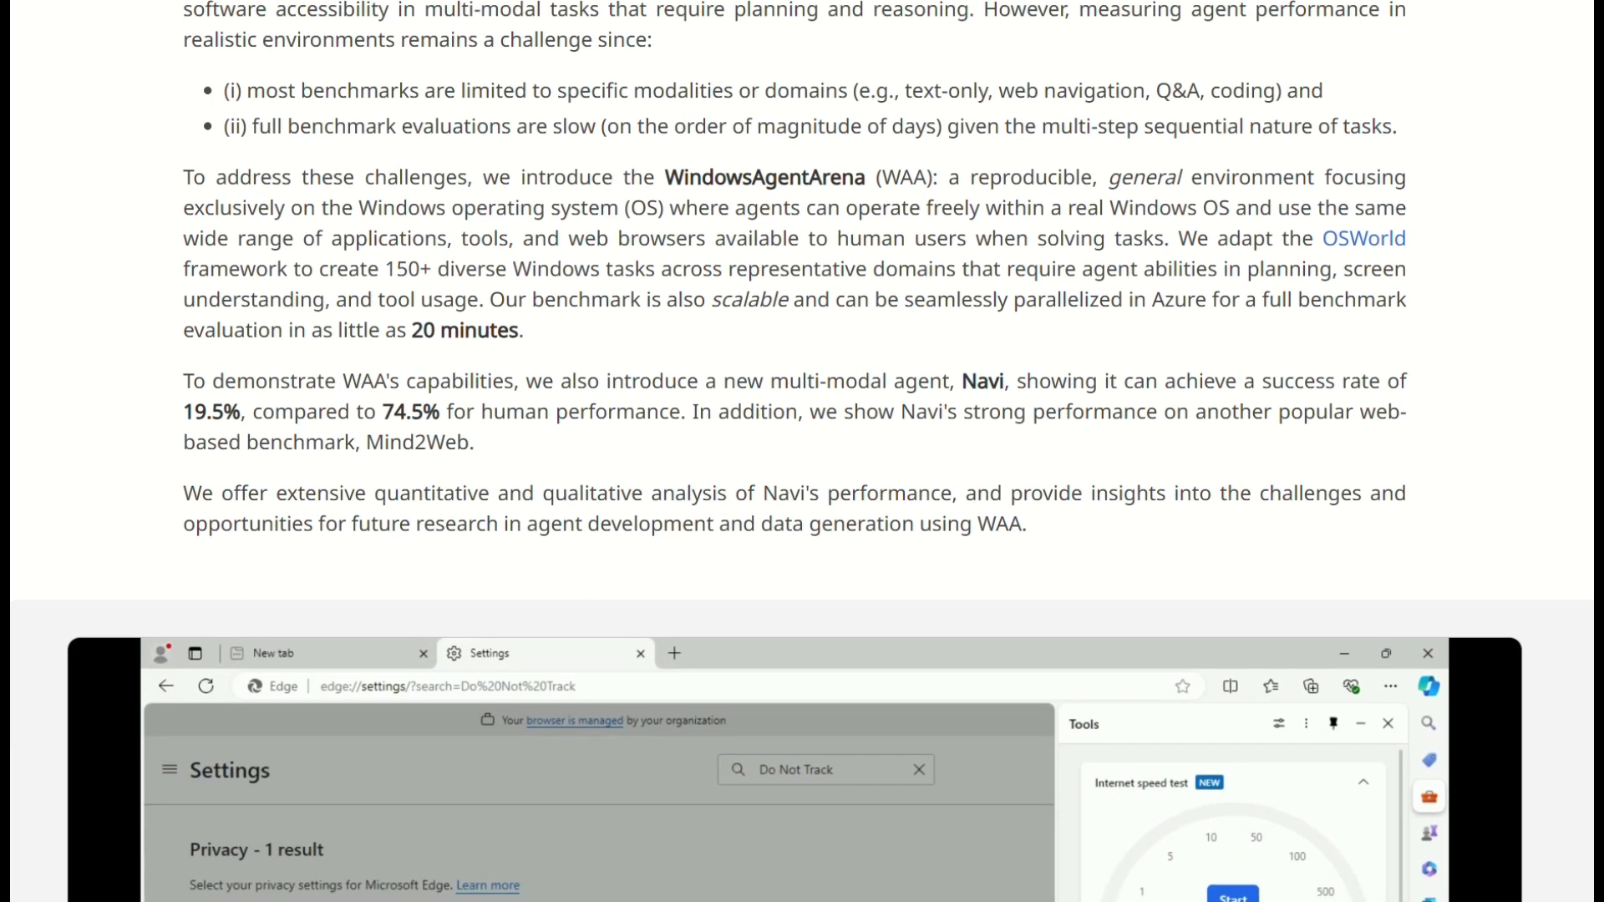
{"action": "scroll", "coordinate": [802, 502], "scroll_direction": "down", "scroll_amount": 3}
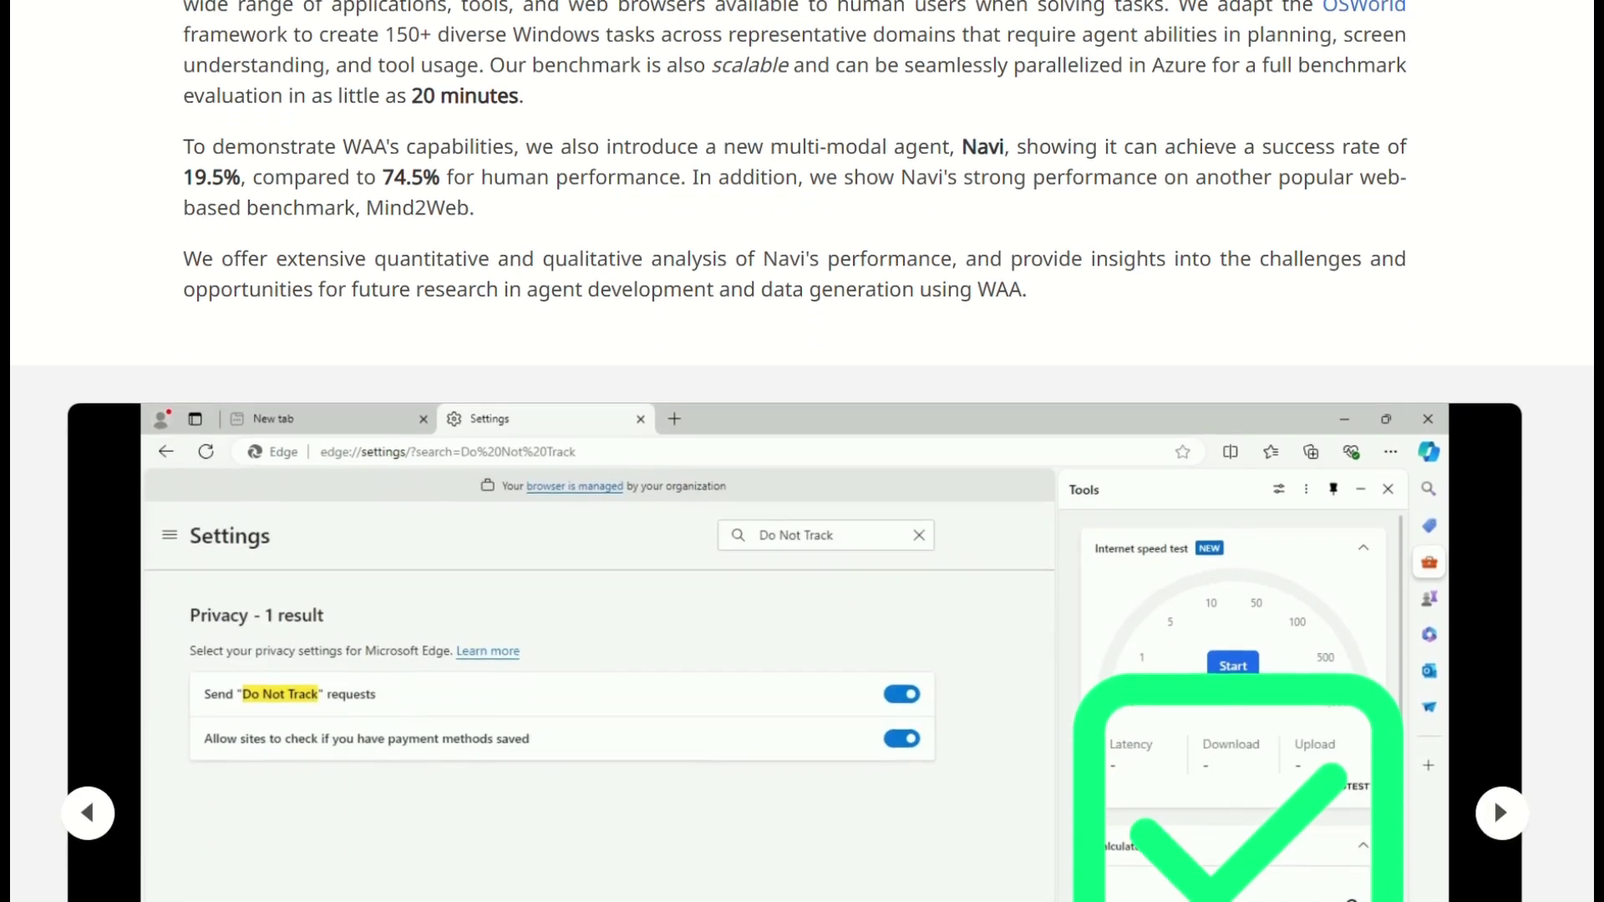
{"action": "scroll", "coordinate": [802, 501], "scroll_direction": "down", "scroll_amount": 3}
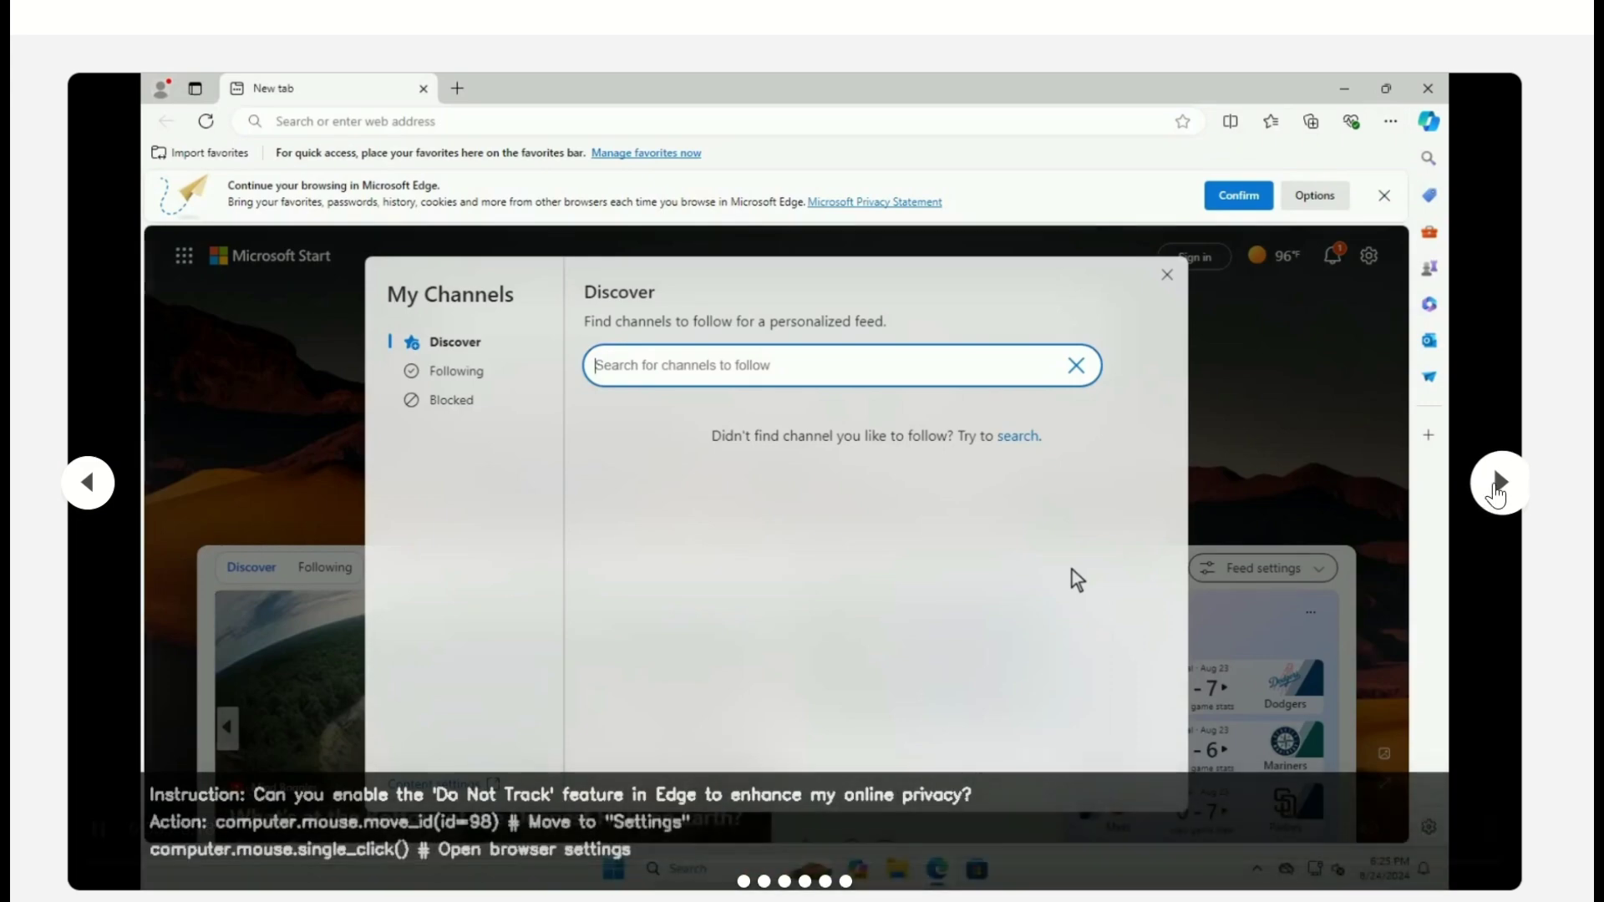
Advance the demo carousel to the Pylance extension installation video in VS Code.
{"action": "left_click", "coordinate": [1498, 482]}
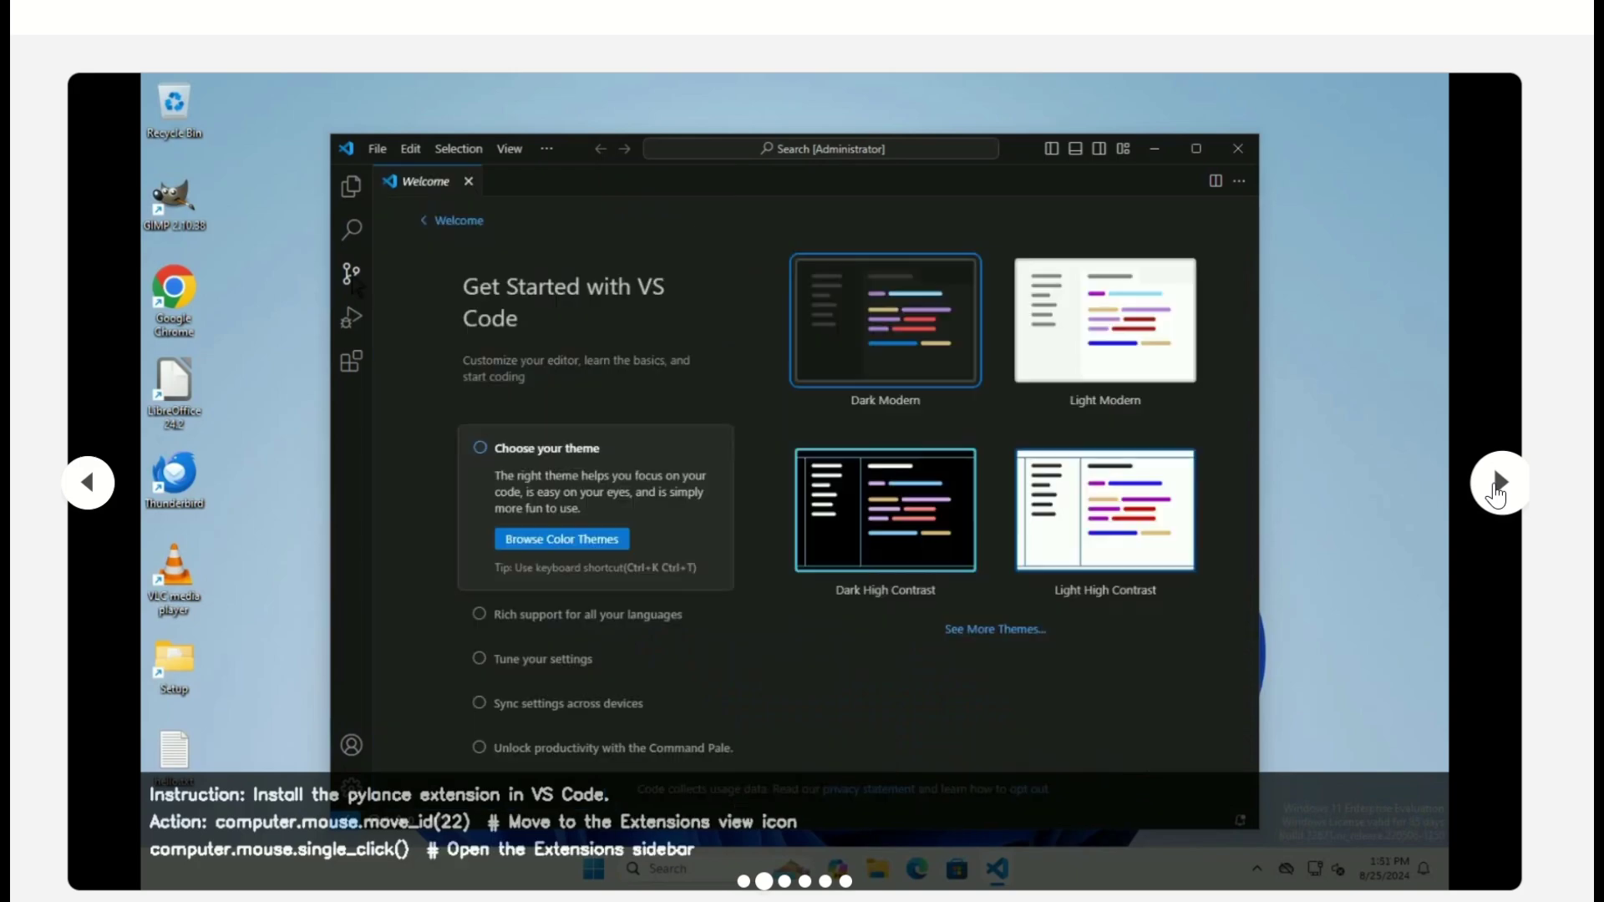
{"action": "scroll", "coordinate": [1498, 490], "scroll_direction": "down", "scroll_amount": 8}
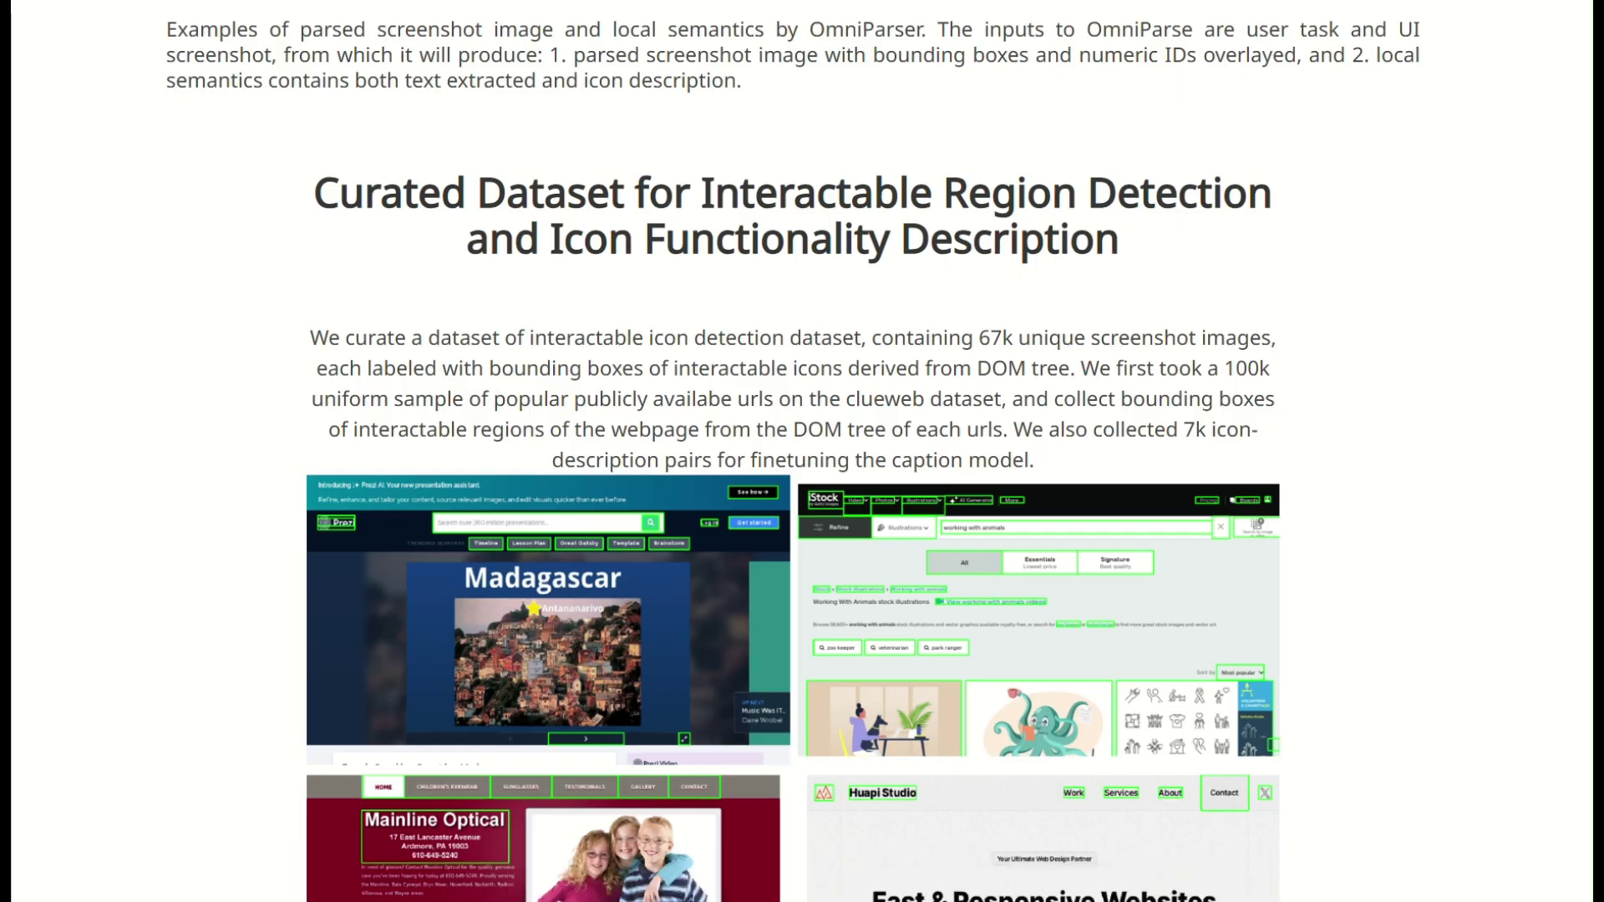
{"action": "scroll", "coordinate": [802, 501], "scroll_direction": "down", "scroll_amount": 2}
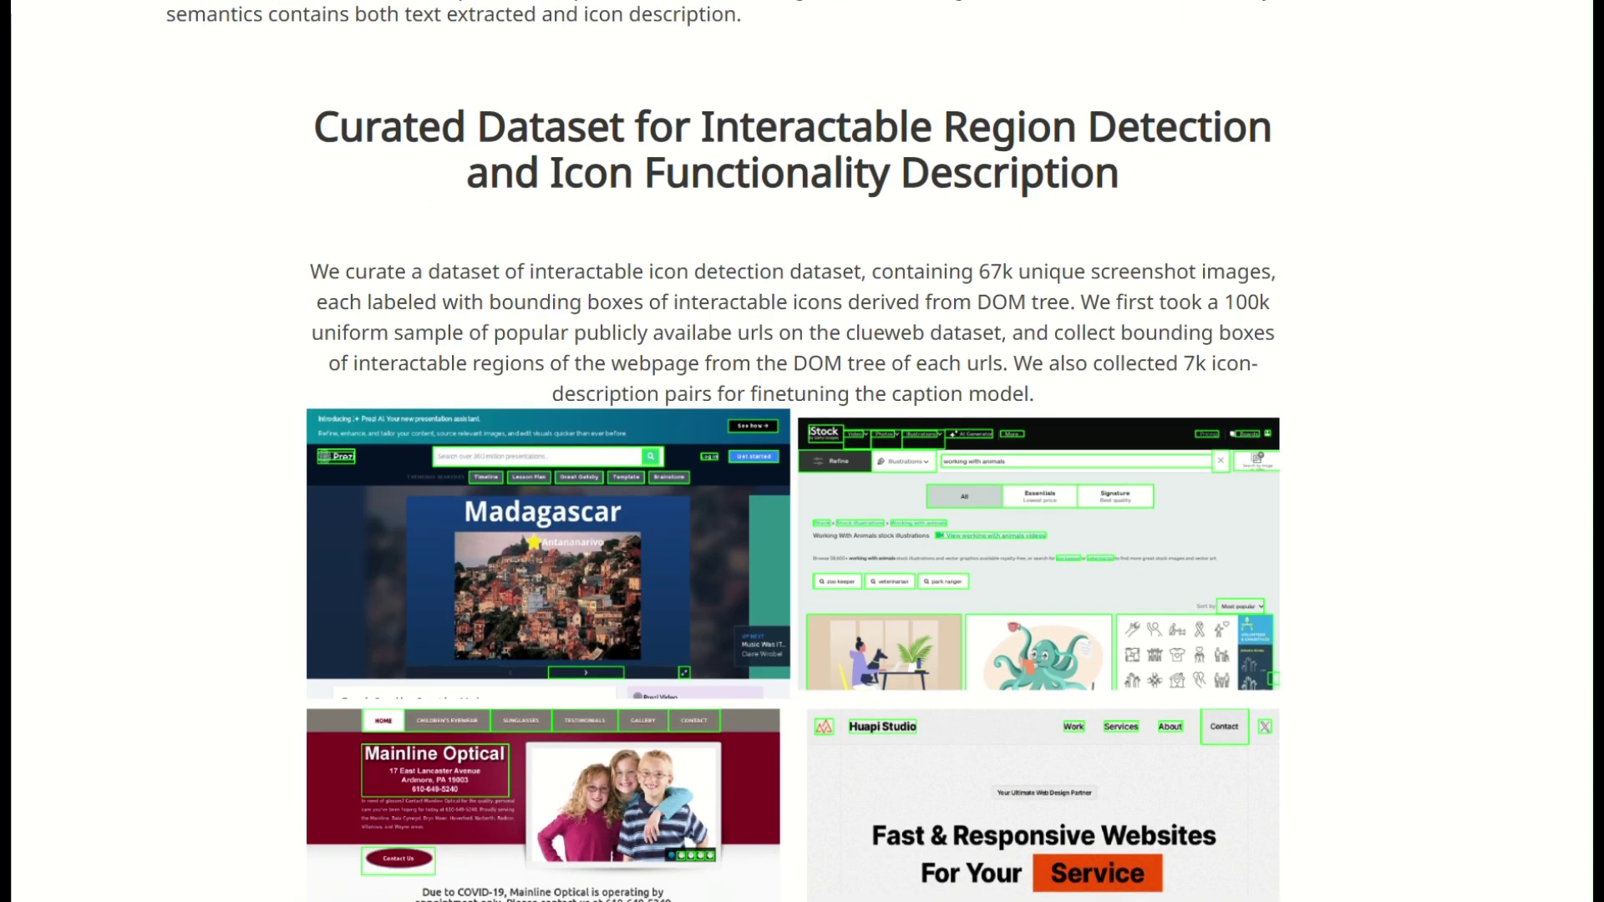
{"action": "scroll", "coordinate": [803, 501], "scroll_direction": "down", "scroll_amount": 2}
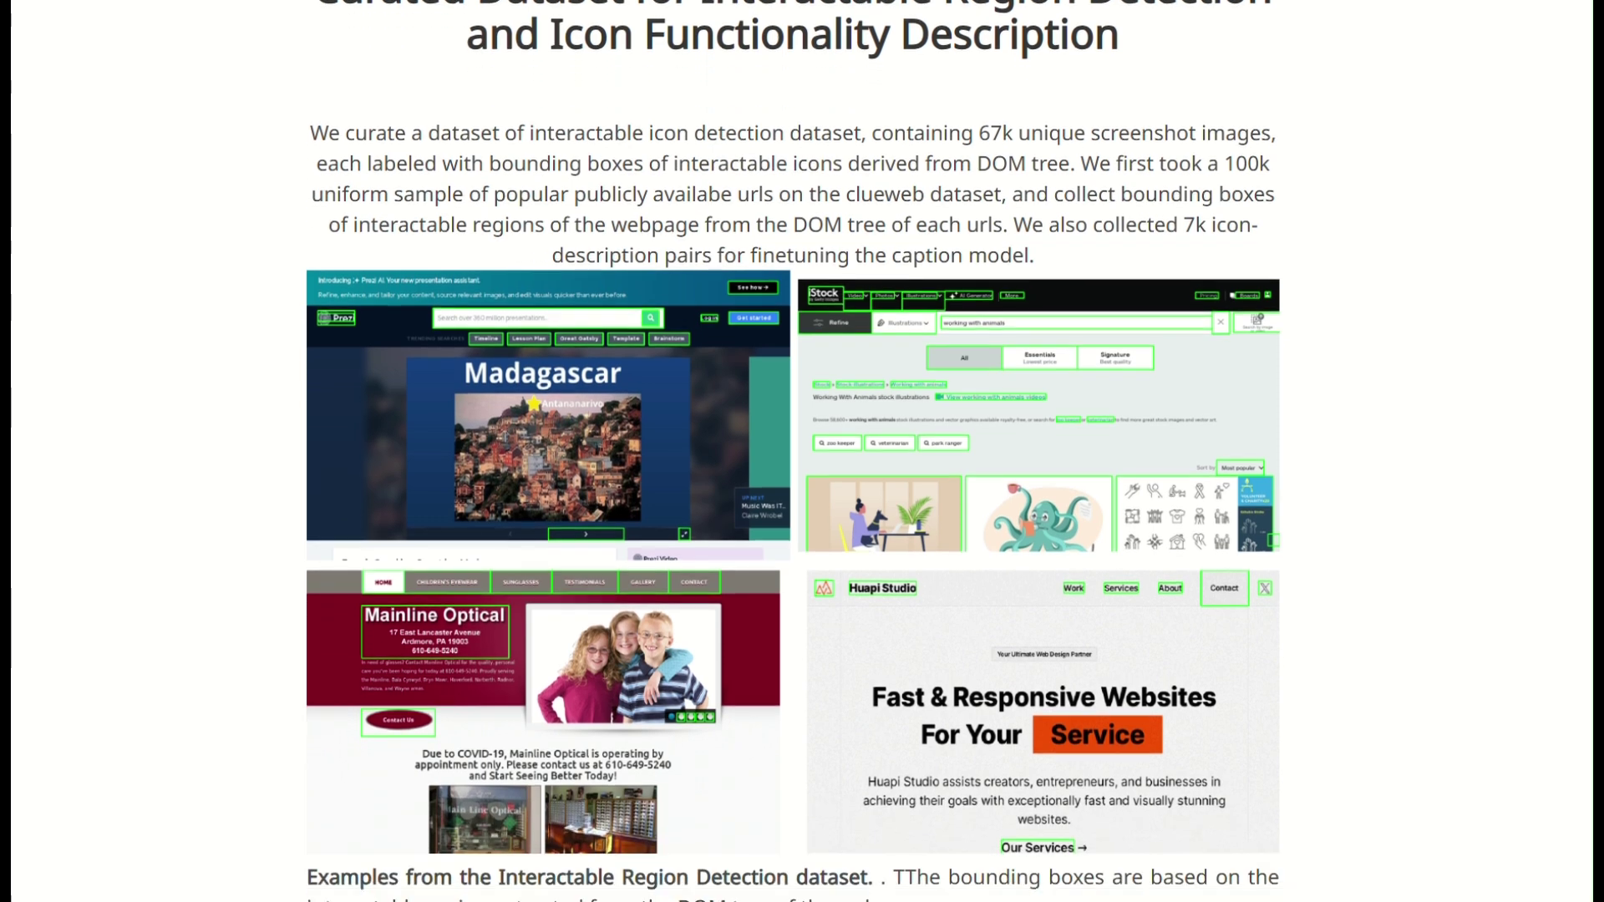
{"action": "scroll", "coordinate": [803, 501], "scroll_direction": "down", "scroll_amount": 2}
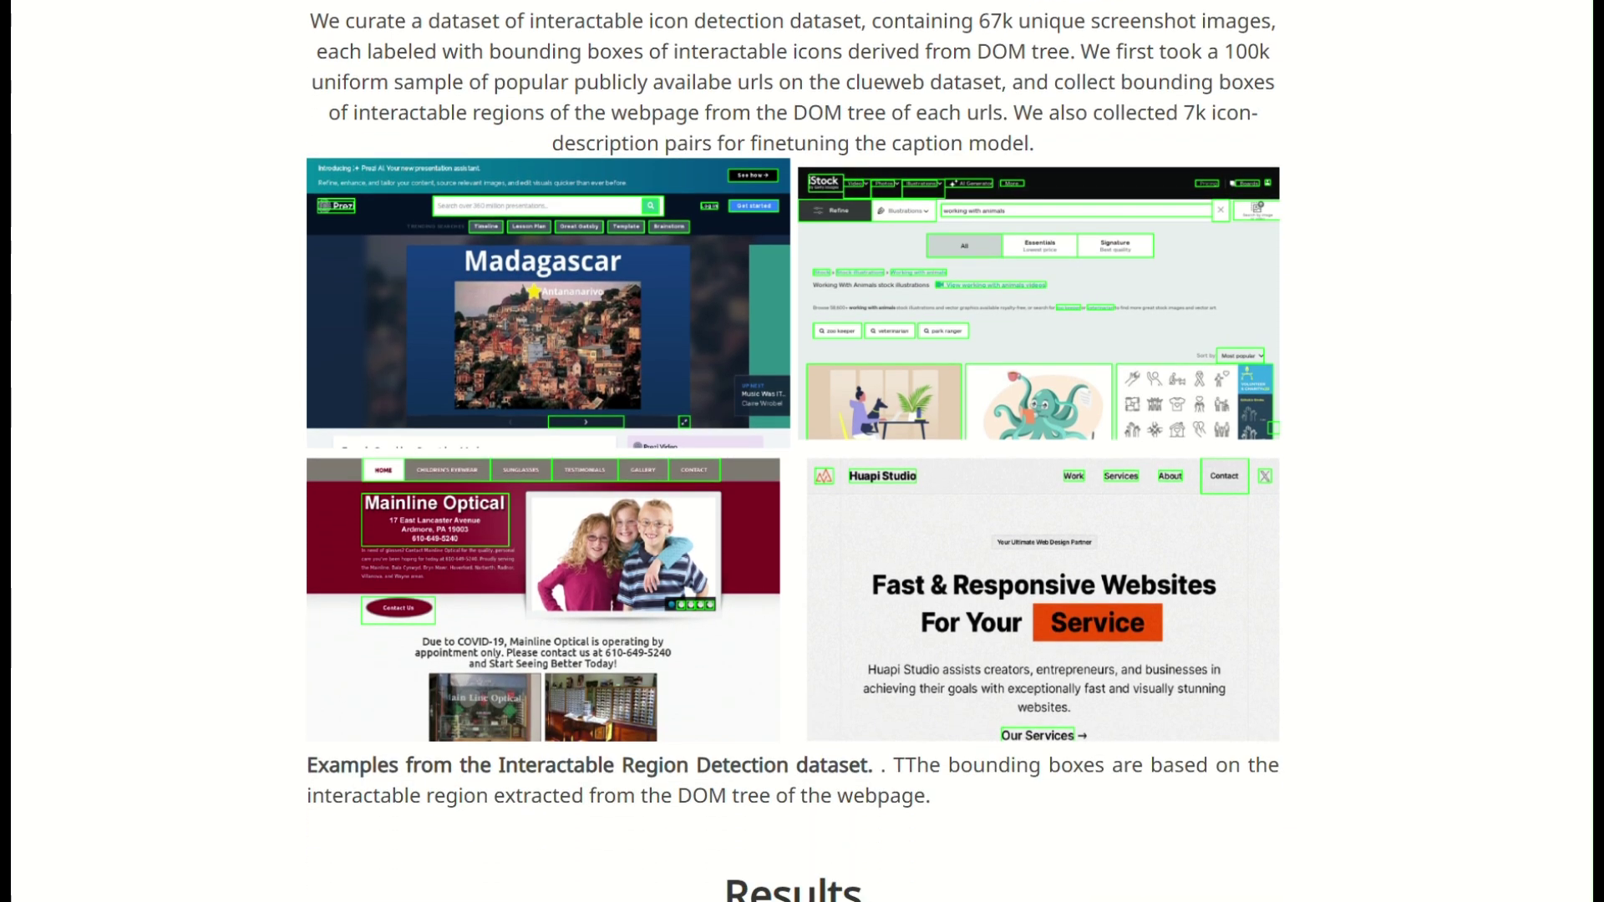
{"action": "scroll", "coordinate": [802, 502], "scroll_direction": "down", "scroll_amount": 2}
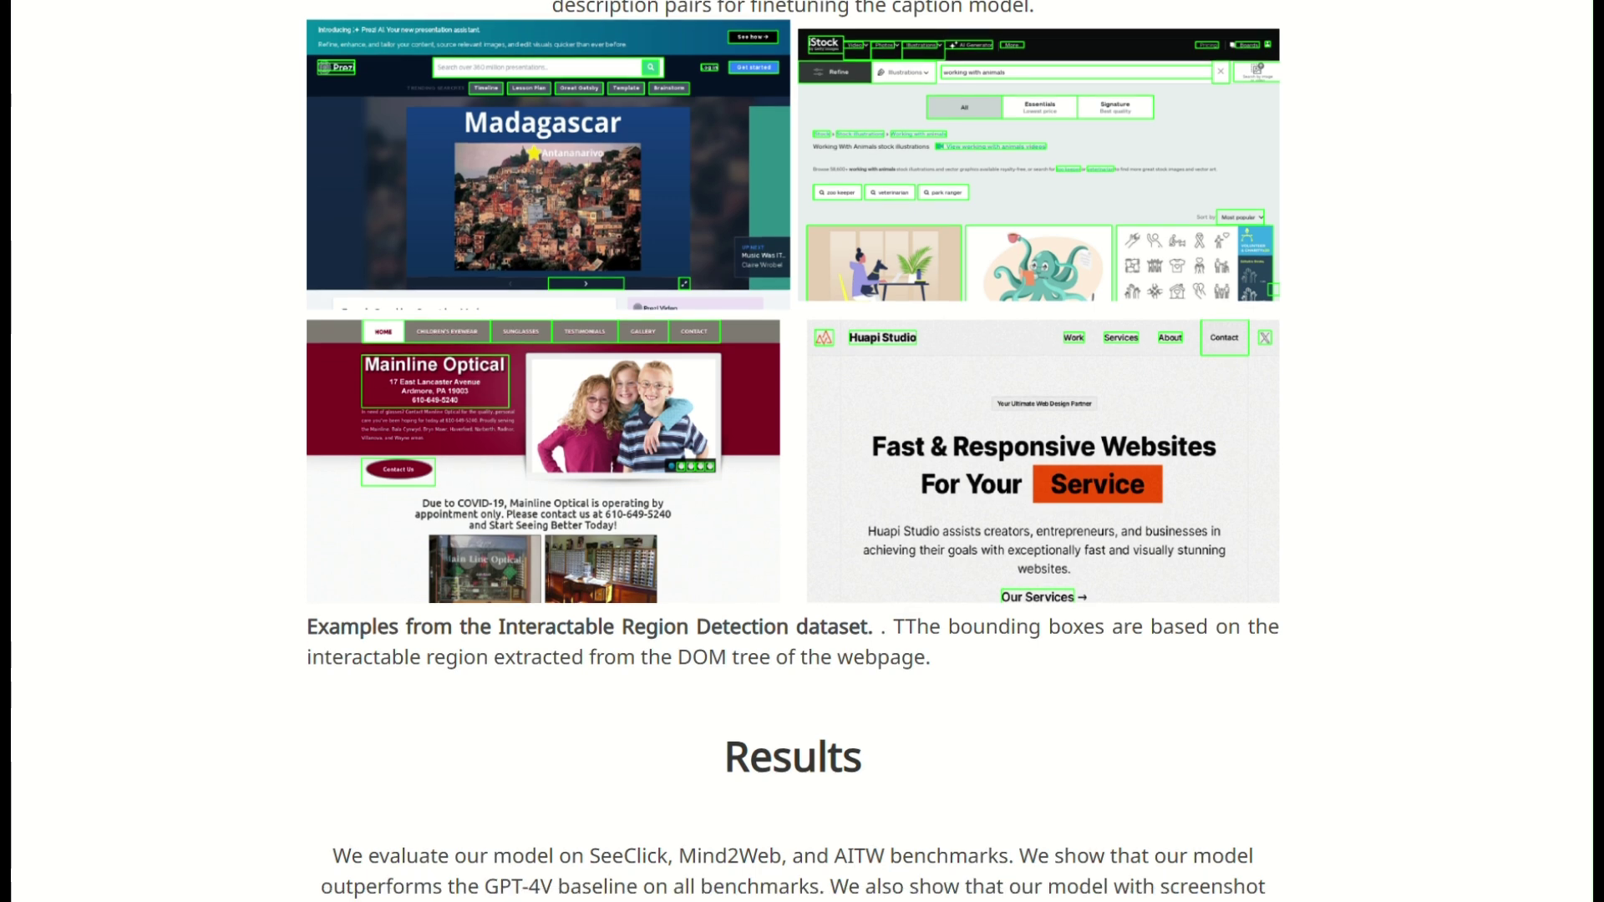
{"action": "scroll", "coordinate": [802, 503], "scroll_direction": "down", "scroll_amount": 2}
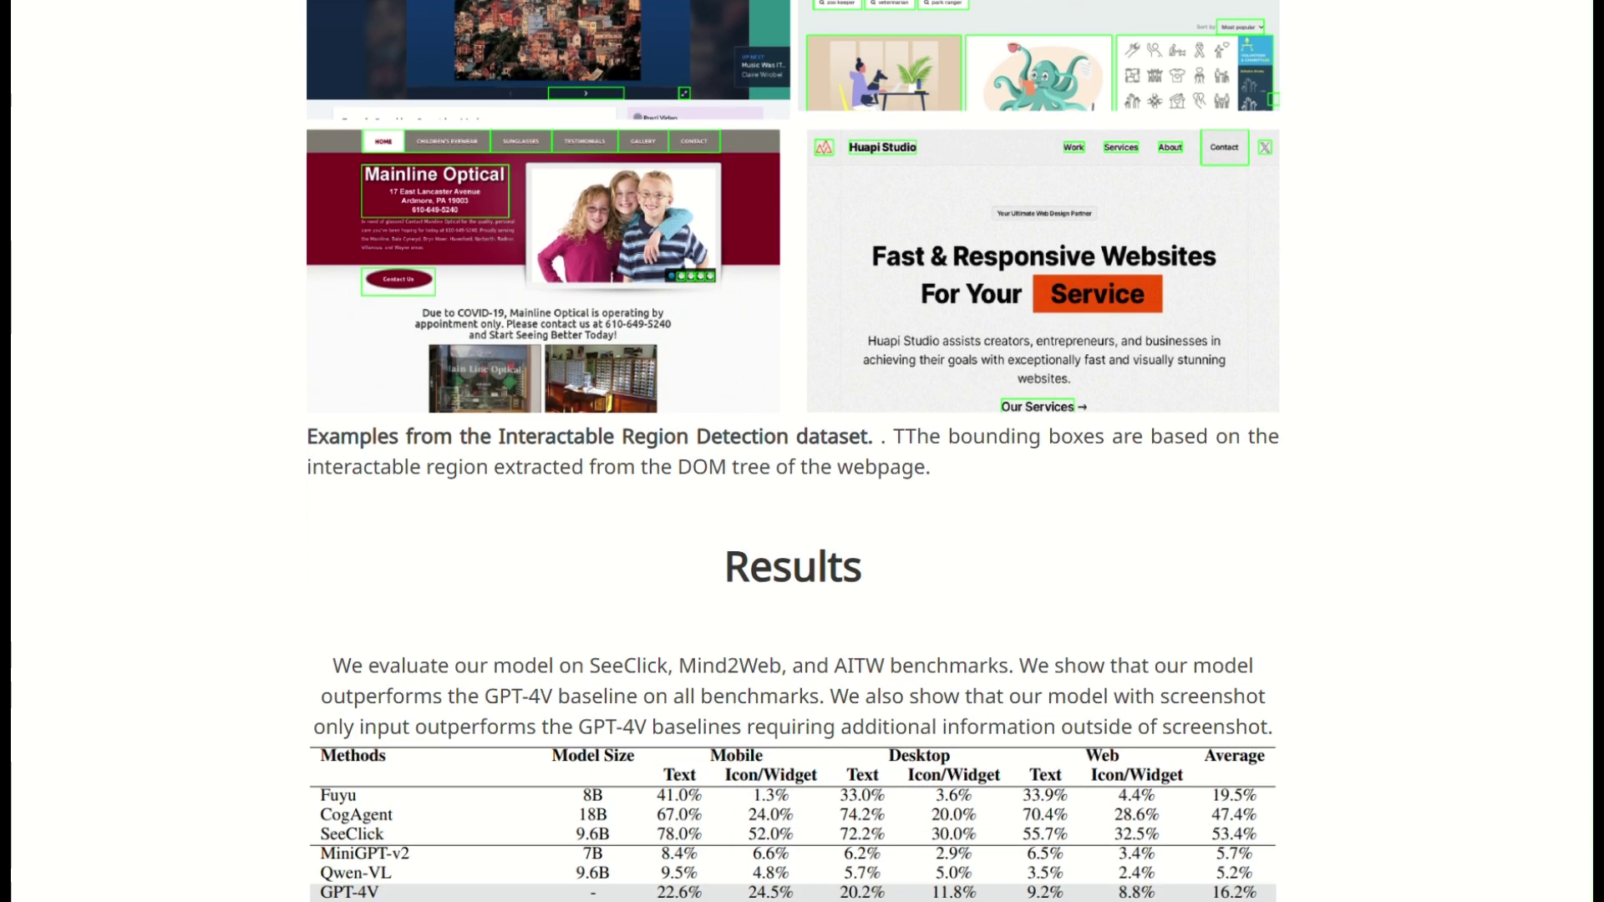
{"action": "scroll", "coordinate": [803, 502], "scroll_direction": "down", "scroll_amount": 3}
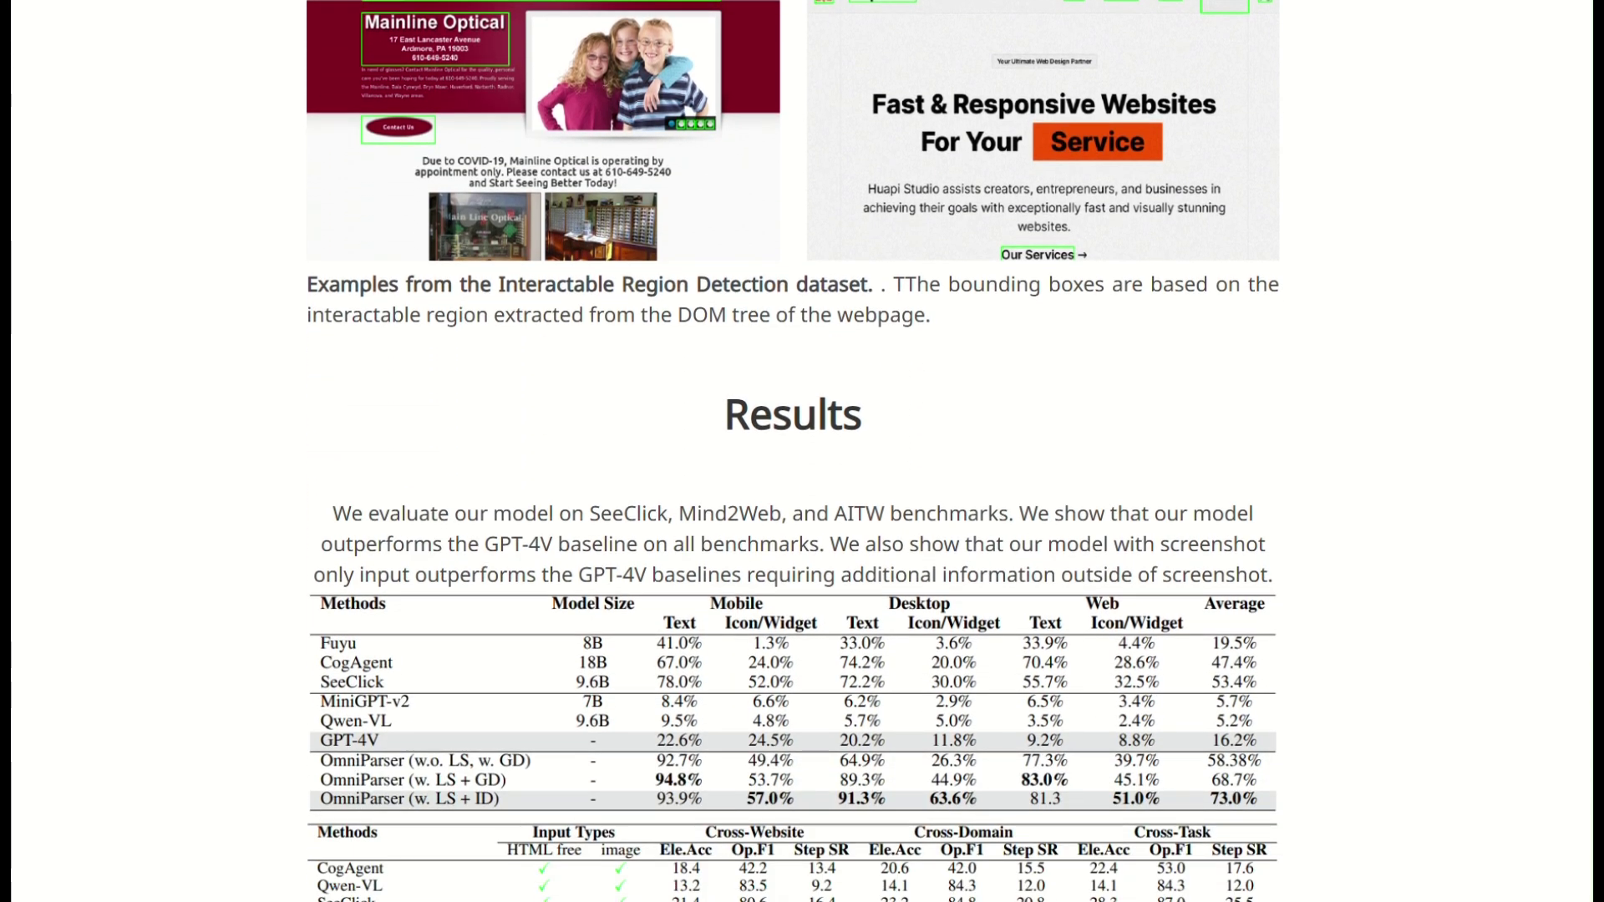
{"action": "scroll", "coordinate": [802, 502], "scroll_direction": "down", "scroll_amount": 3}
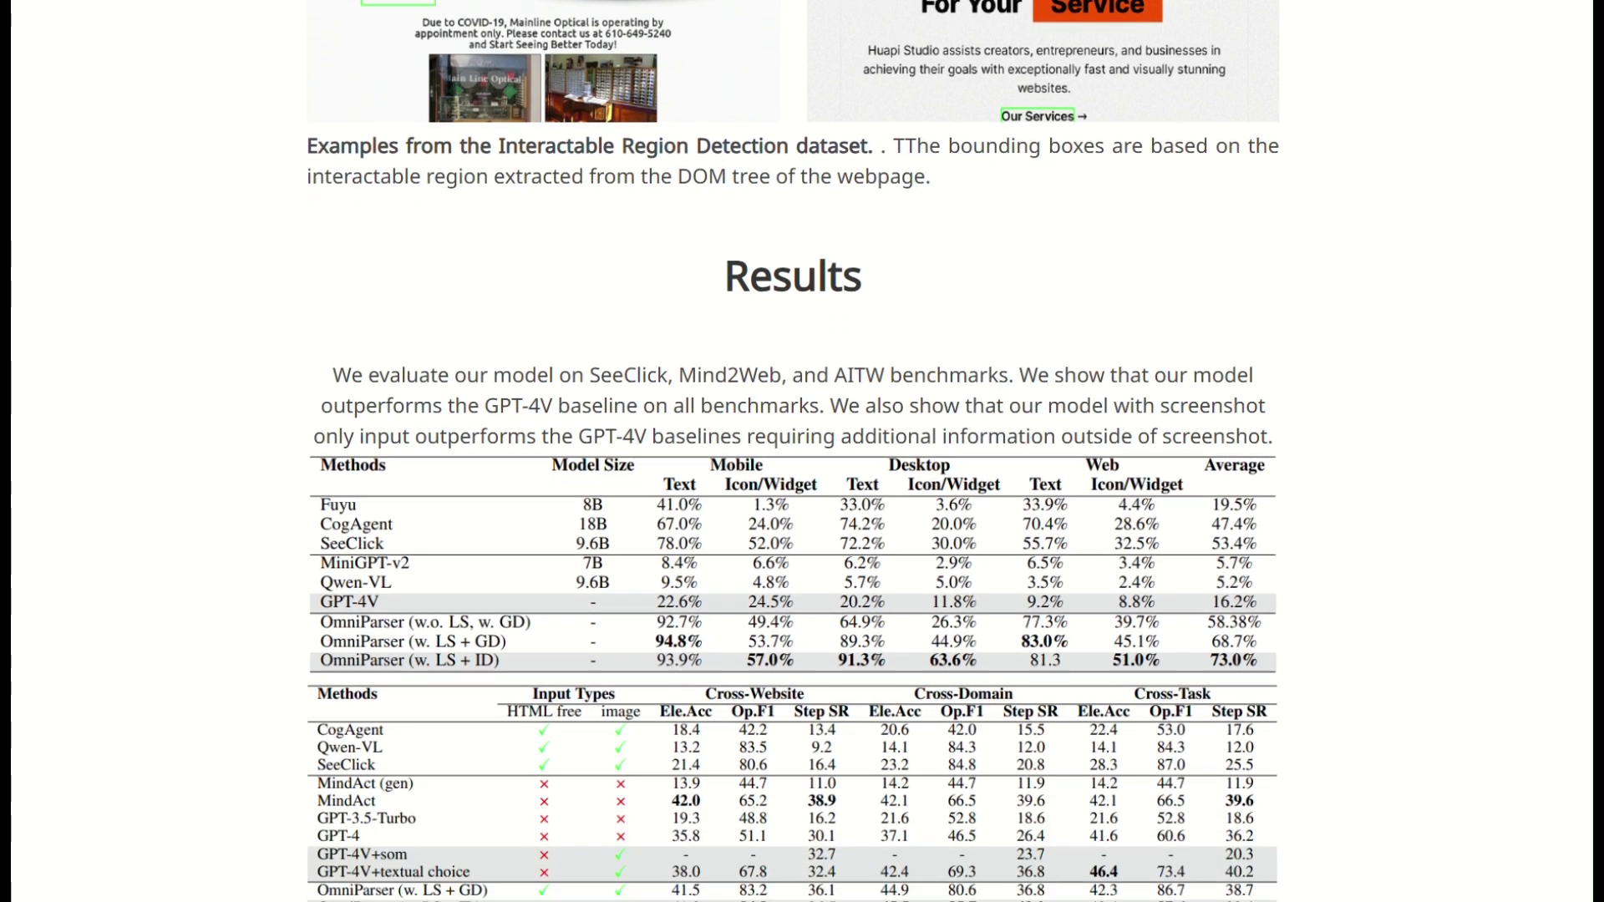
{"action": "scroll", "coordinate": [802, 501], "scroll_direction": "down", "scroll_amount": 3}
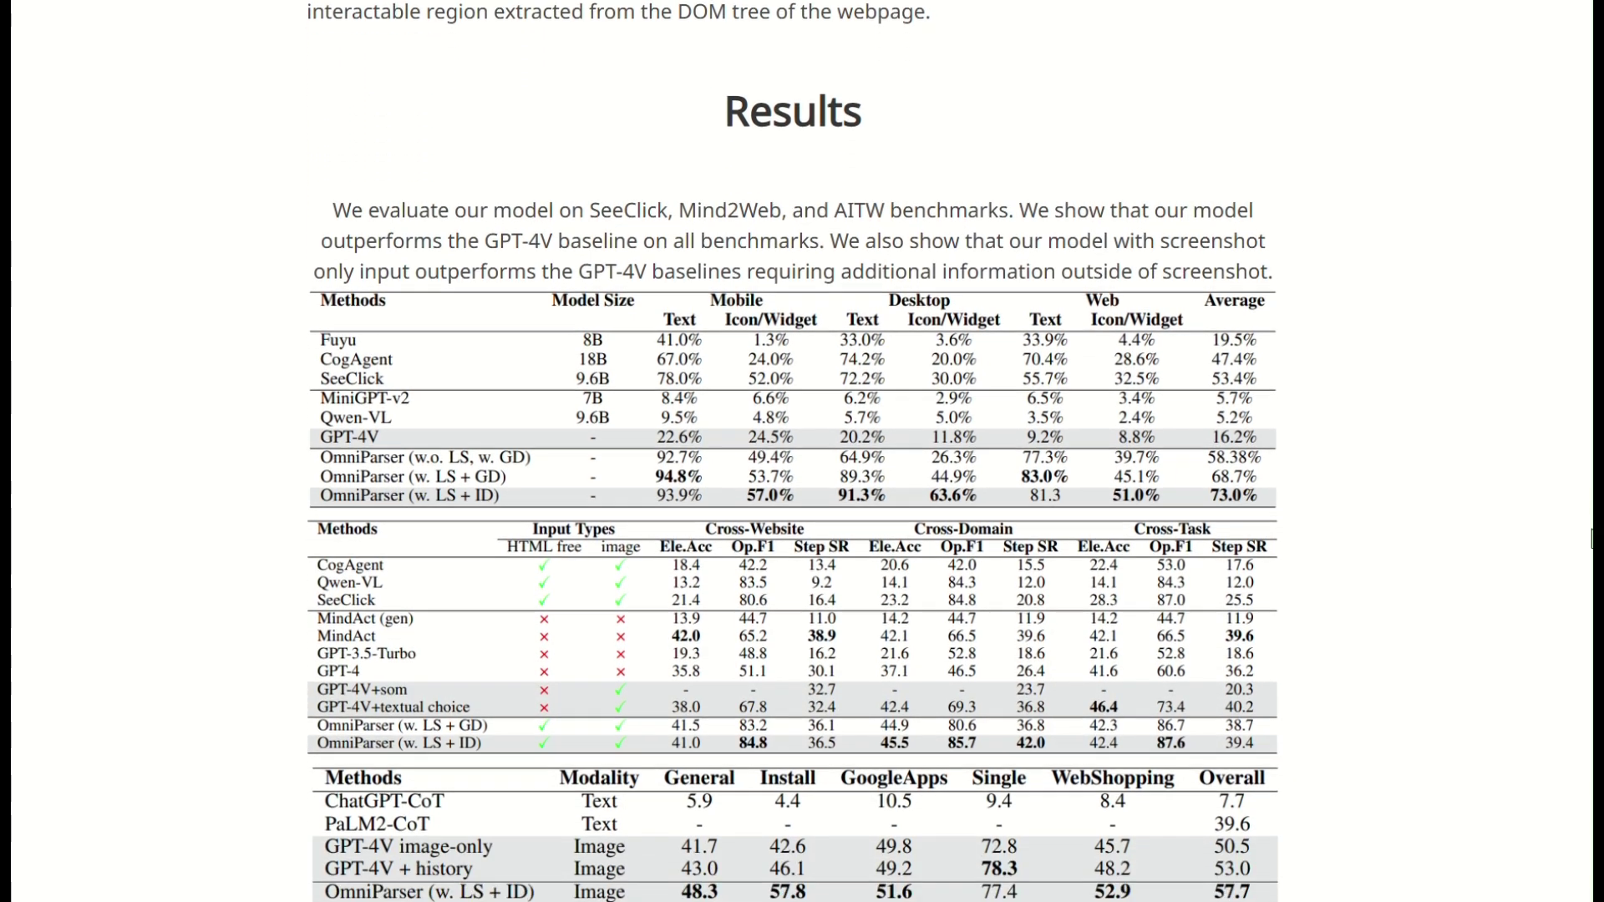
{"action": "scroll", "coordinate": [802, 501], "scroll_direction": "down", "scroll_amount": 1}
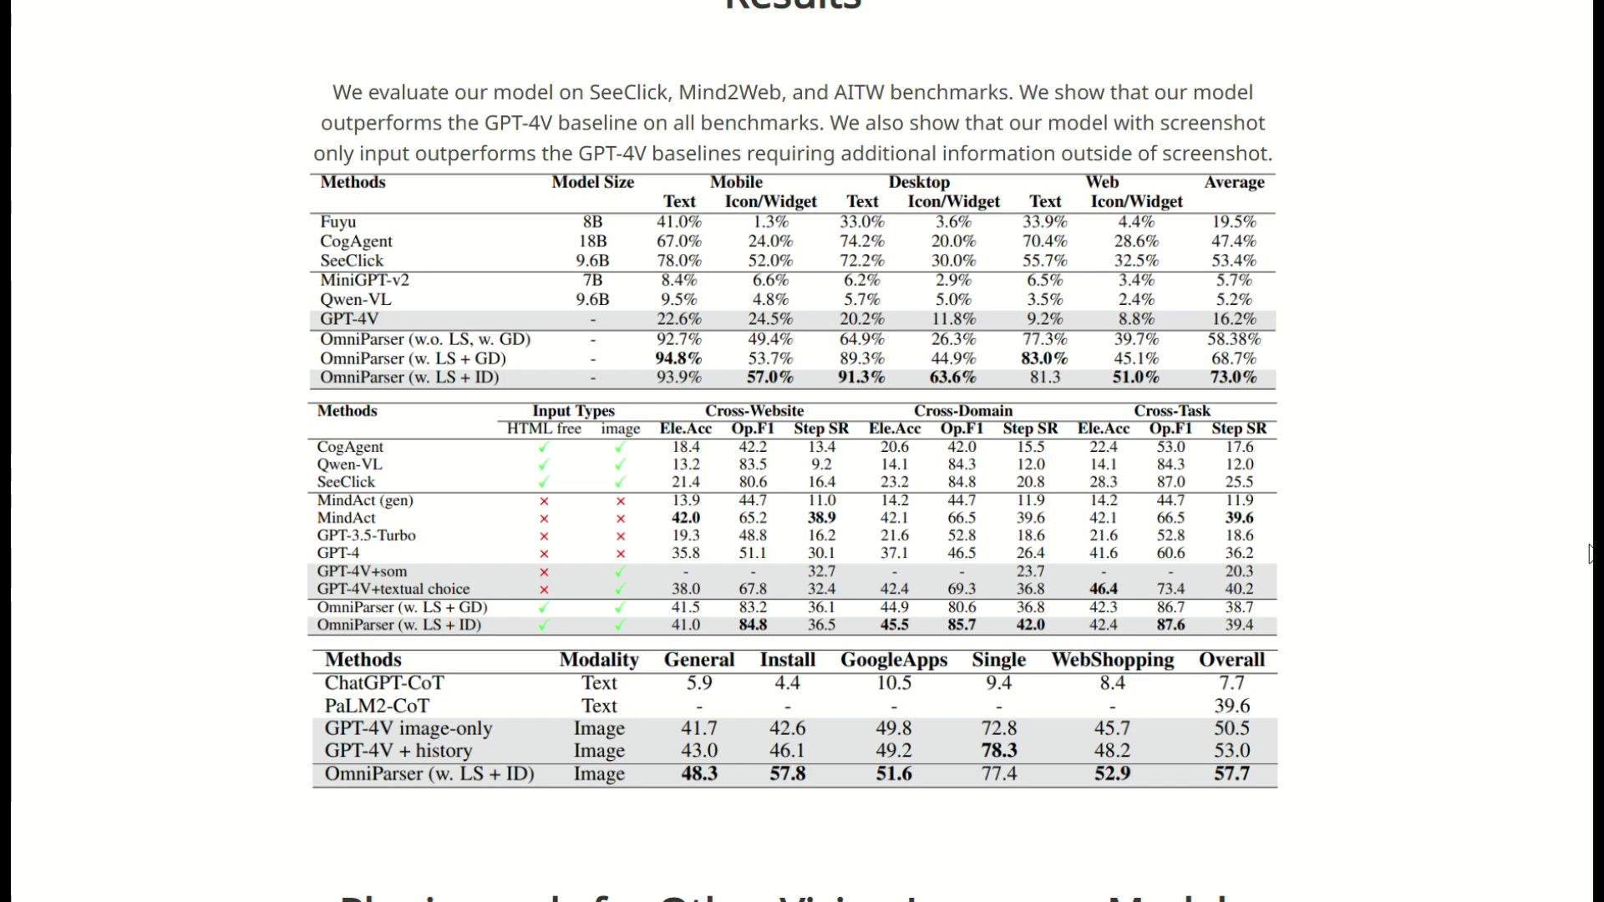
{"action": "scroll", "coordinate": [1581, 587], "scroll_direction": "down", "scroll_amount": 2}
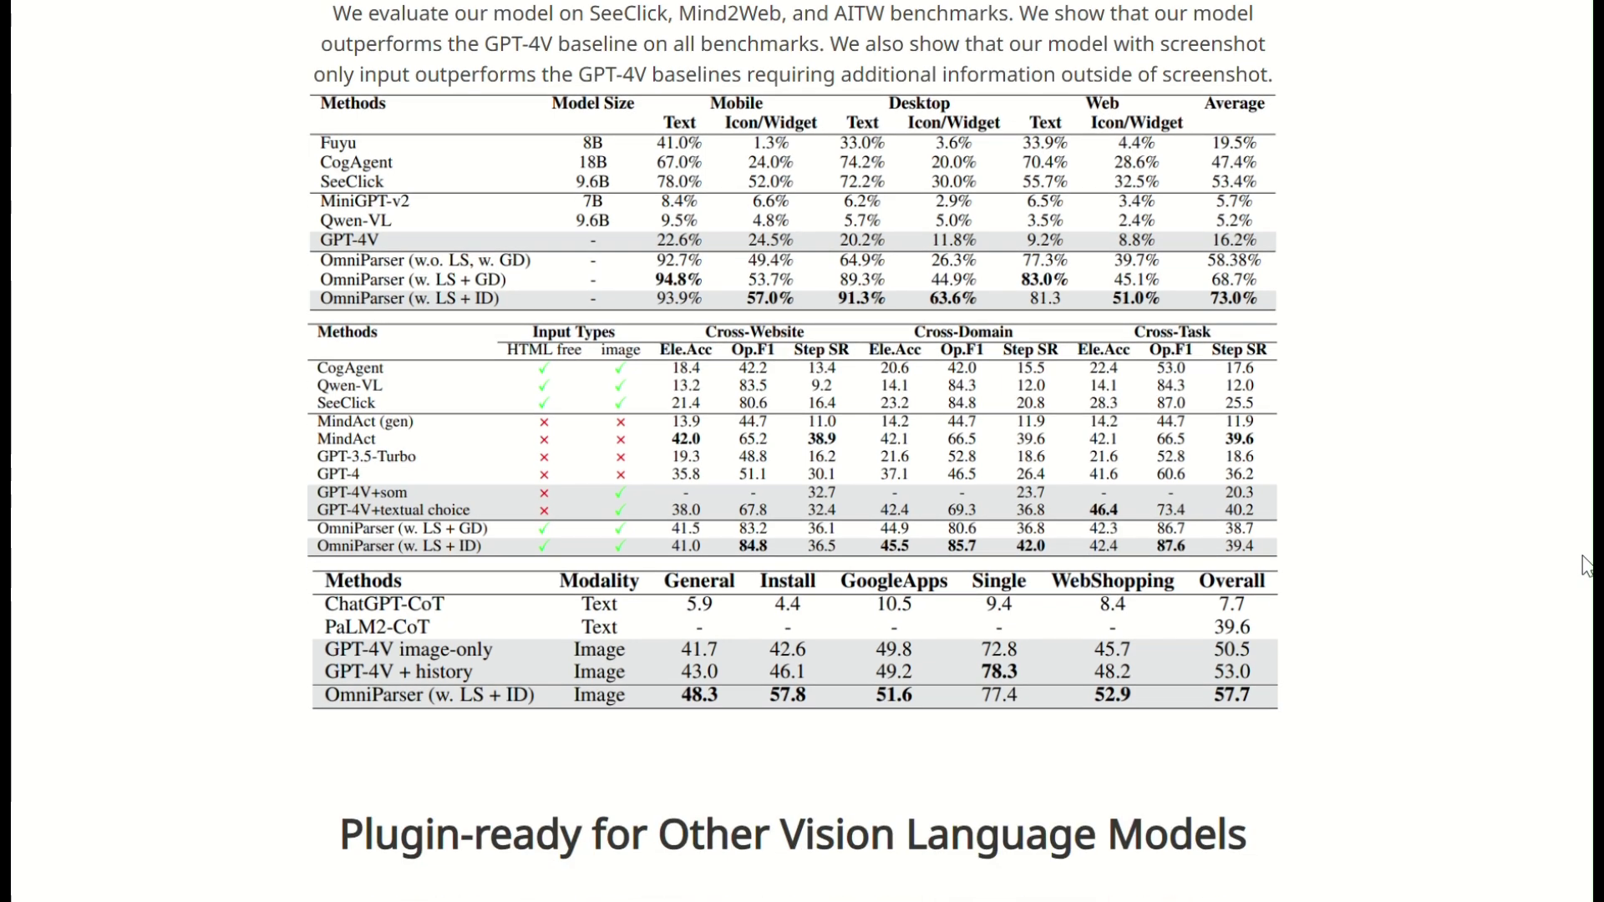
{"action": "scroll", "coordinate": [1580, 586], "scroll_direction": "down", "scroll_amount": 2}
{"action": "scroll", "coordinate": [1580, 587], "scroll_direction": "down", "scroll_amount": 2}
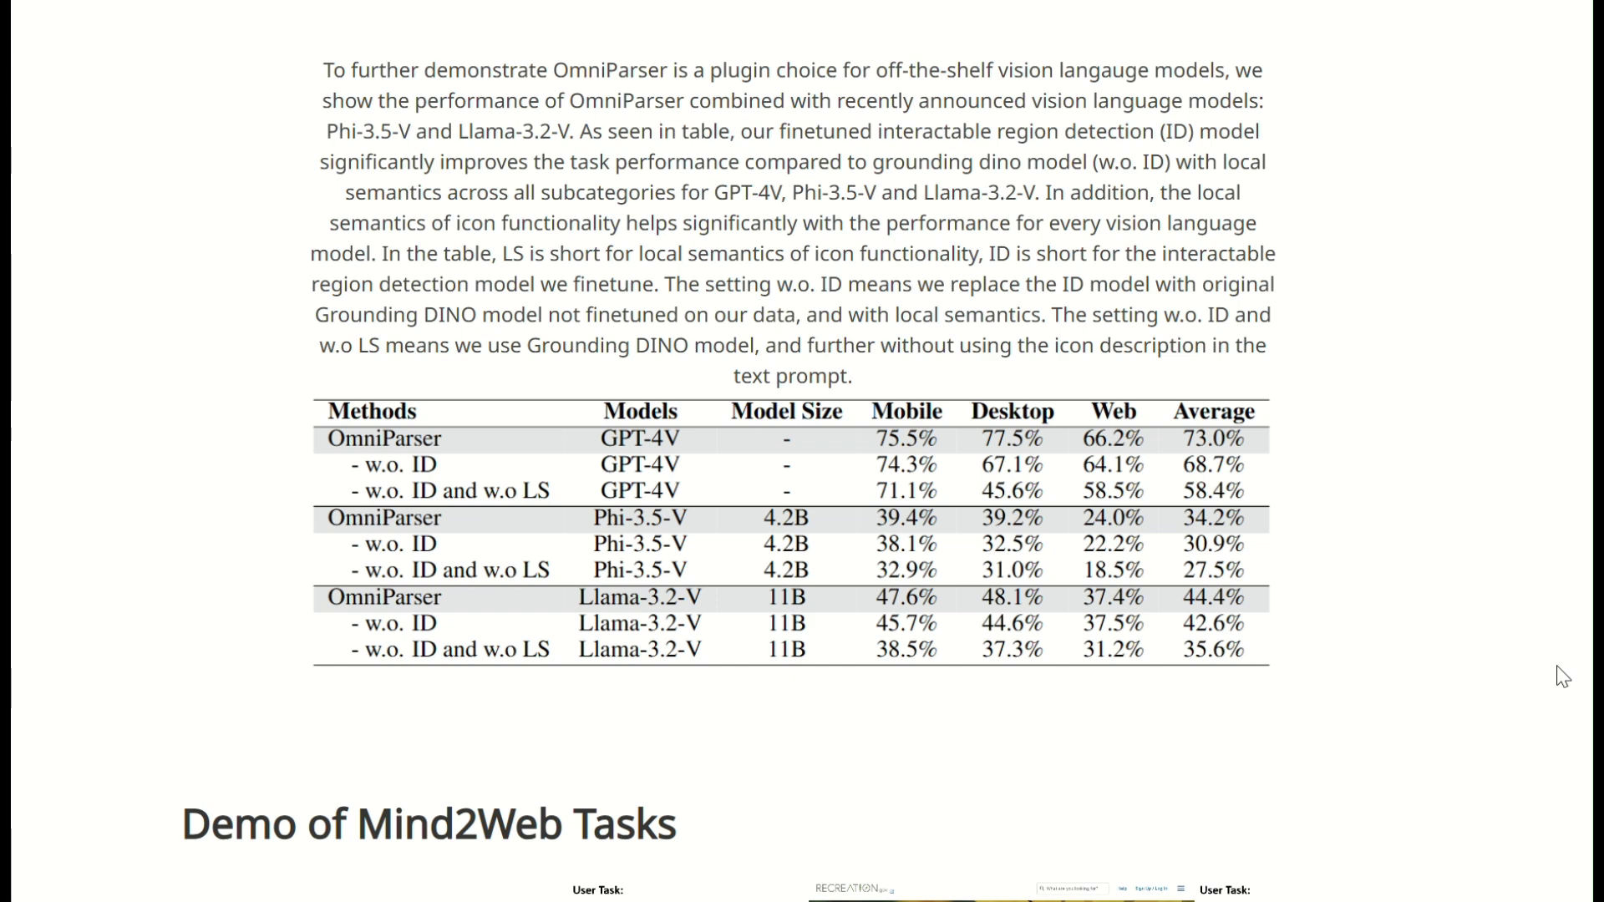
{"action": "scroll", "coordinate": [1561, 675], "scroll_direction": "down", "scroll_amount": 2}
{"action": "scroll", "coordinate": [1566, 690], "scroll_direction": "down", "scroll_amount": 1}
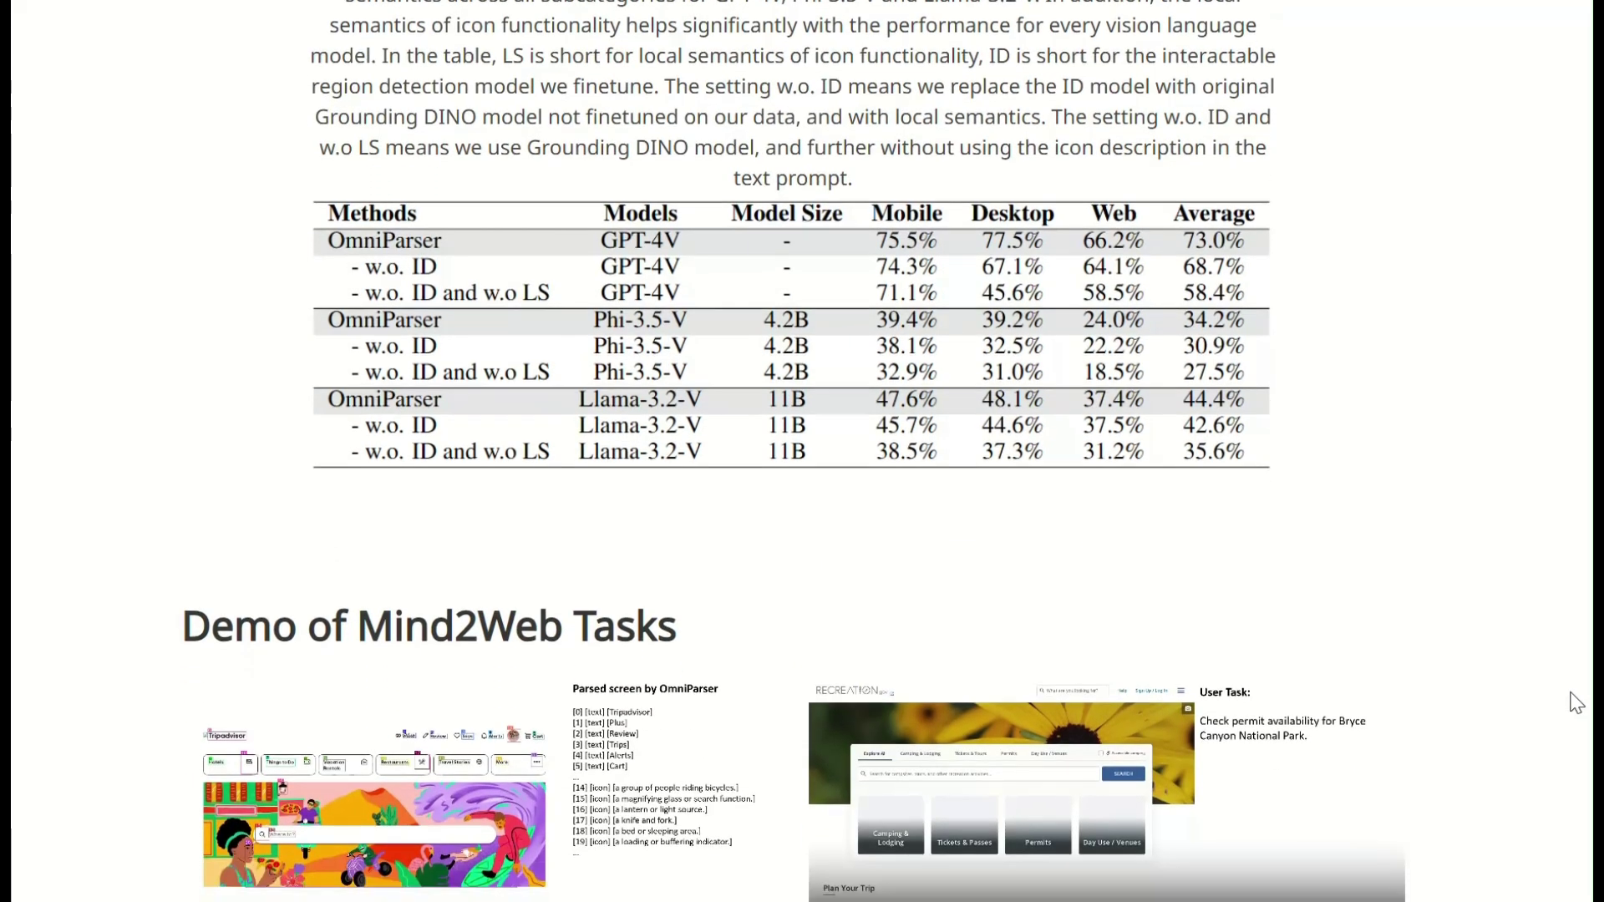
{"action": "scroll", "coordinate": [1571, 703], "scroll_direction": "down", "scroll_amount": 1}
{"action": "scroll", "coordinate": [1576, 716], "scroll_direction": "down", "scroll_amount": 1}
{"action": "scroll", "coordinate": [1575, 717], "scroll_direction": "down", "scroll_amount": 1}
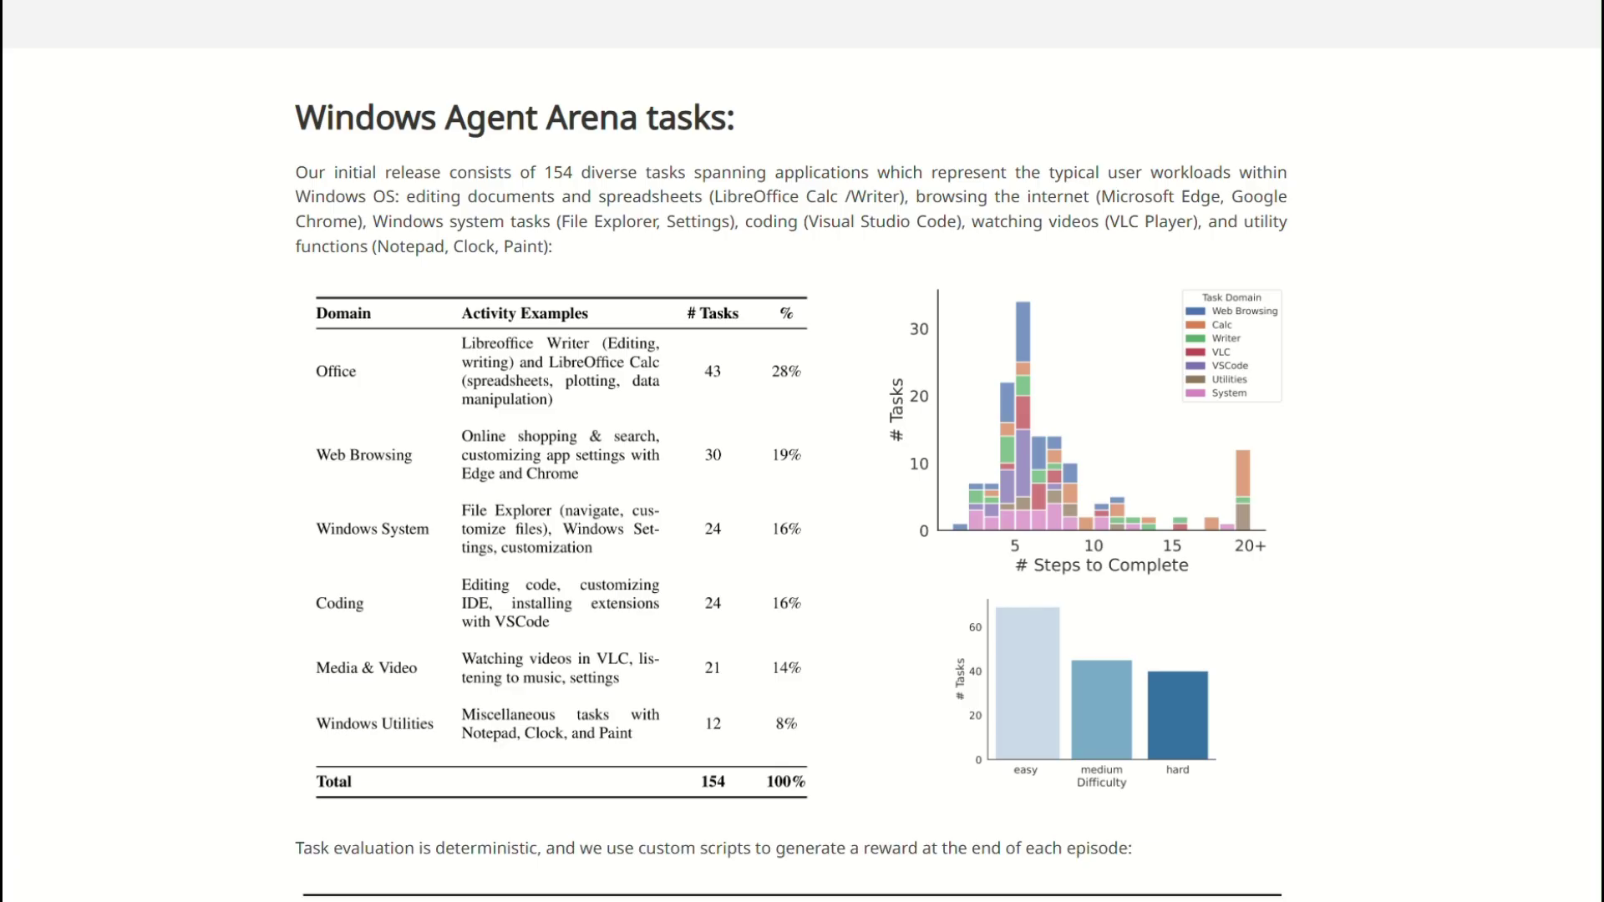
{"action": "scroll", "coordinate": [803, 503], "scroll_direction": "down", "scroll_amount": 1}
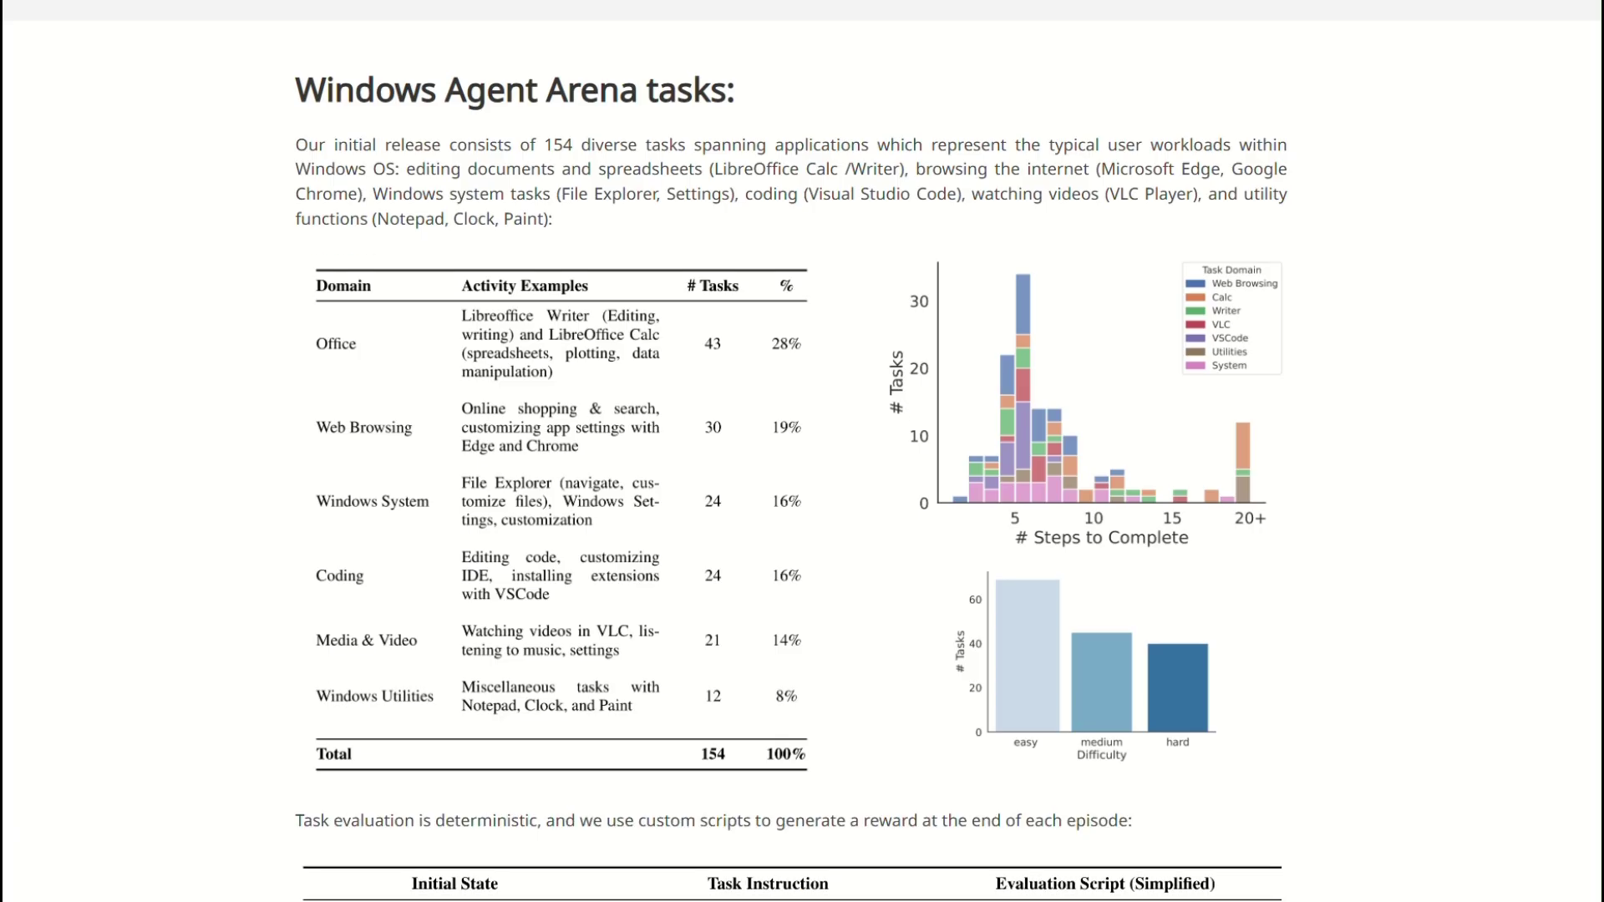
{"action": "scroll", "coordinate": [802, 502], "scroll_direction": "down", "scroll_amount": 3}
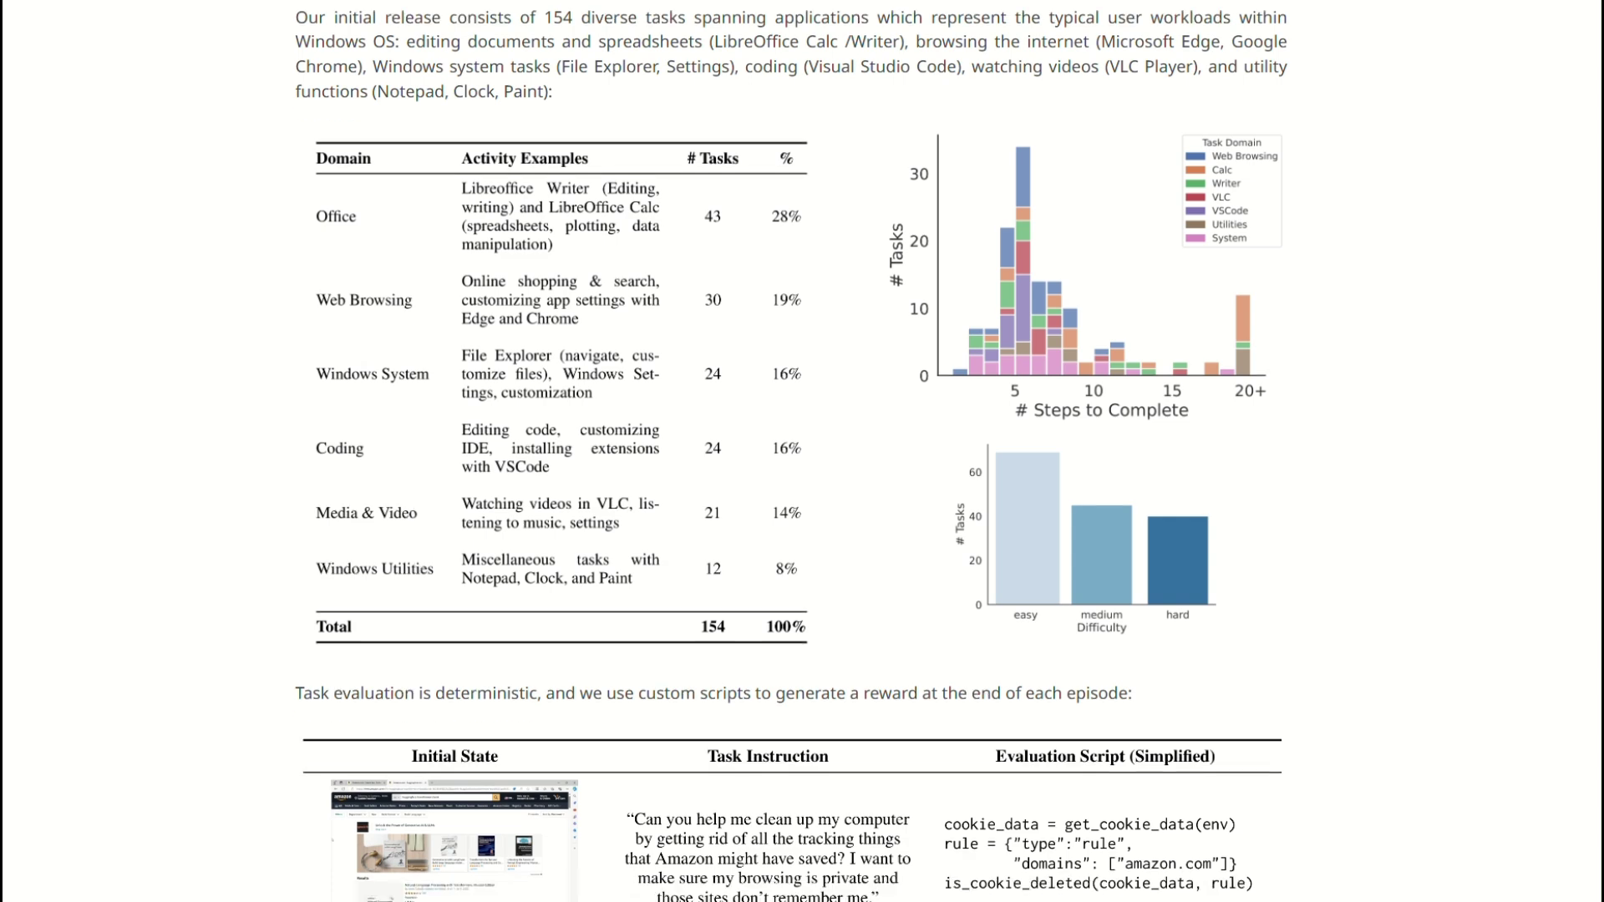
{"action": "scroll", "coordinate": [802, 501], "scroll_direction": "down", "scroll_amount": 1}
{"action": "scroll", "coordinate": [802, 502], "scroll_direction": "down", "scroll_amount": 1}
{"action": "scroll", "coordinate": [803, 502], "scroll_direction": "down", "scroll_amount": 1}
{"action": "scroll", "coordinate": [802, 503], "scroll_direction": "down", "scroll_amount": 1}
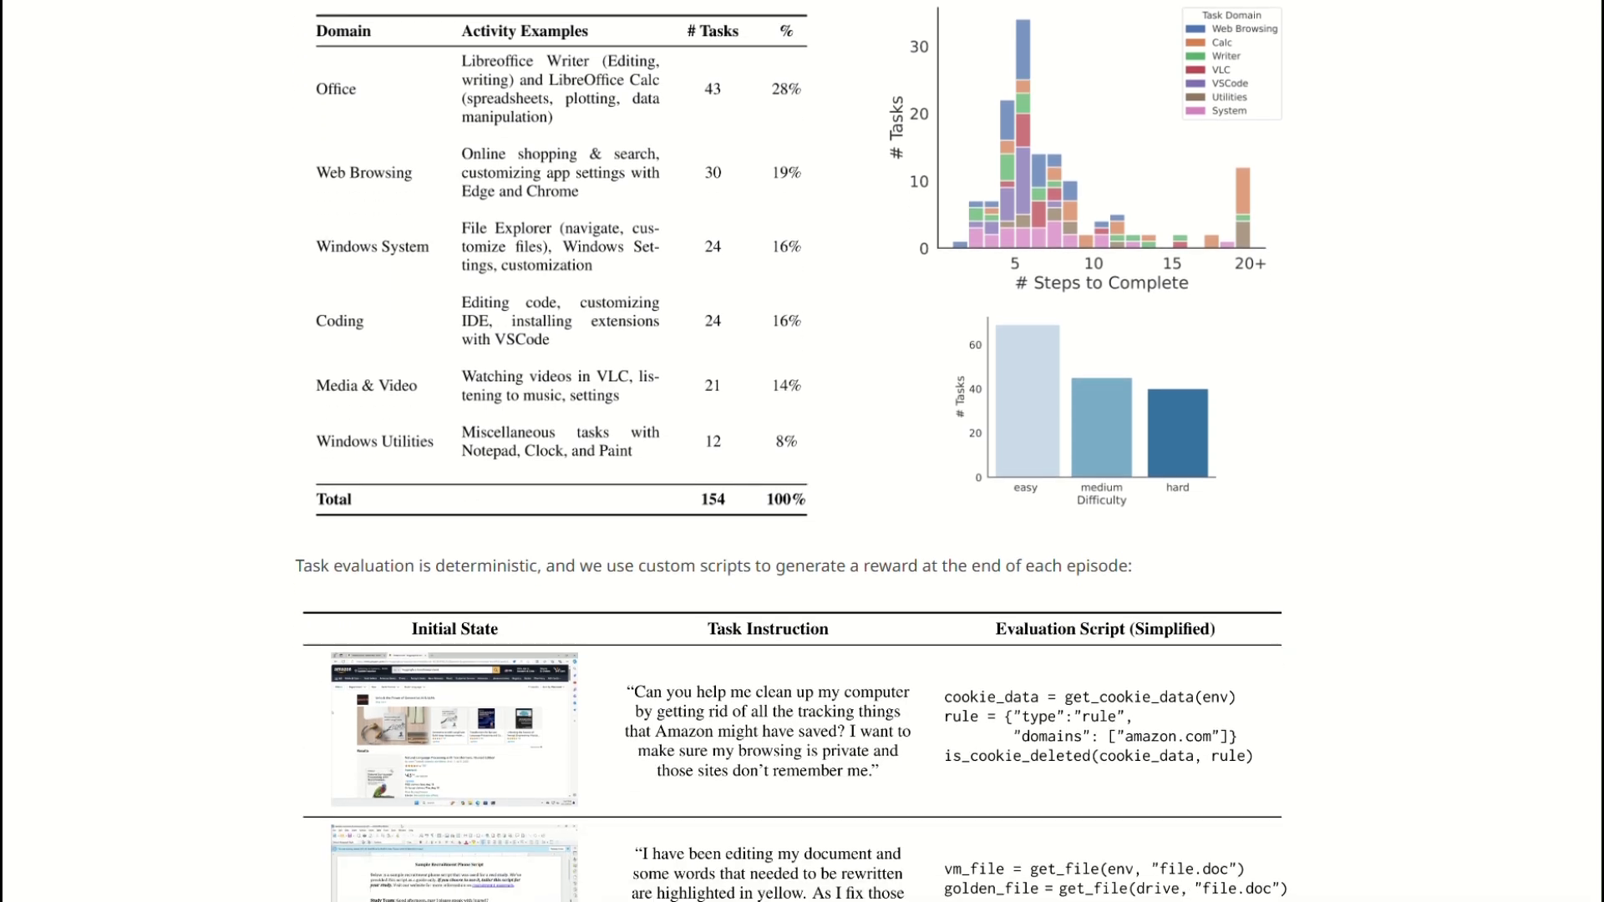
{"action": "scroll", "coordinate": [802, 501], "scroll_direction": "down", "scroll_amount": 1}
{"action": "scroll", "coordinate": [802, 501], "scroll_direction": "down", "scroll_amount": 1}
{"action": "scroll", "coordinate": [803, 501], "scroll_direction": "down", "scroll_amount": 1}
{"action": "scroll", "coordinate": [802, 502], "scroll_direction": "down", "scroll_amount": 1}
{"action": "scroll", "coordinate": [803, 503], "scroll_direction": "down", "scroll_amount": 1}
{"action": "scroll", "coordinate": [803, 502], "scroll_direction": "down", "scroll_amount": 1}
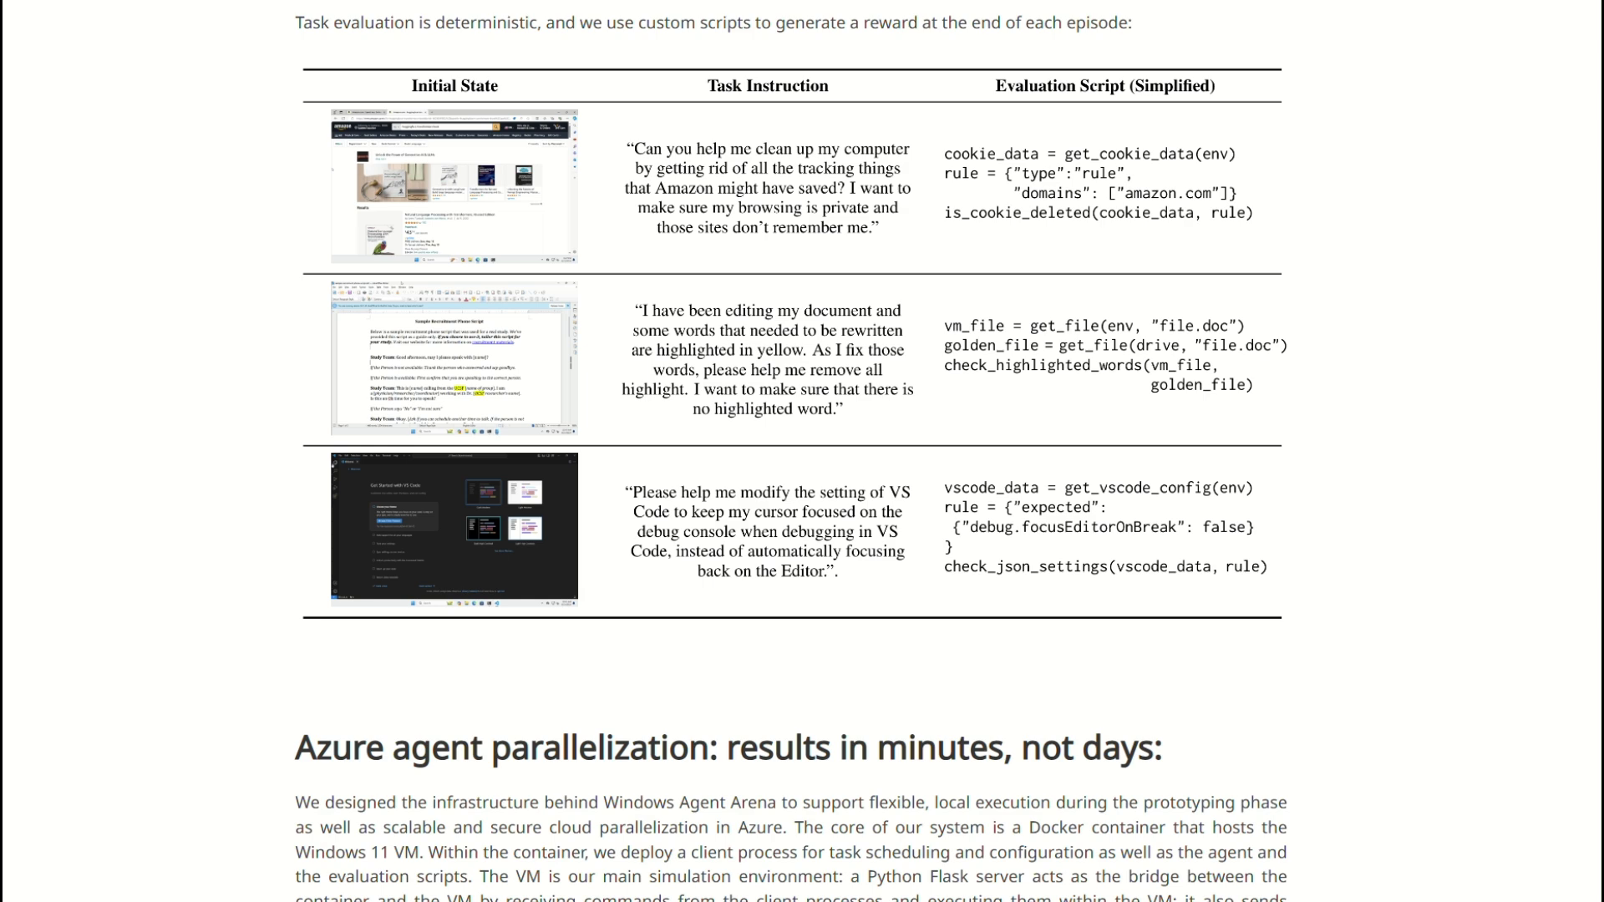
{"action": "scroll", "coordinate": [802, 502], "scroll_direction": "down", "scroll_amount": 1}
{"action": "scroll", "coordinate": [802, 501], "scroll_direction": "down", "scroll_amount": 1}
{"action": "scroll", "coordinate": [802, 501], "scroll_direction": "down", "scroll_amount": 1}
{"action": "scroll", "coordinate": [802, 502], "scroll_direction": "down", "scroll_amount": 1}
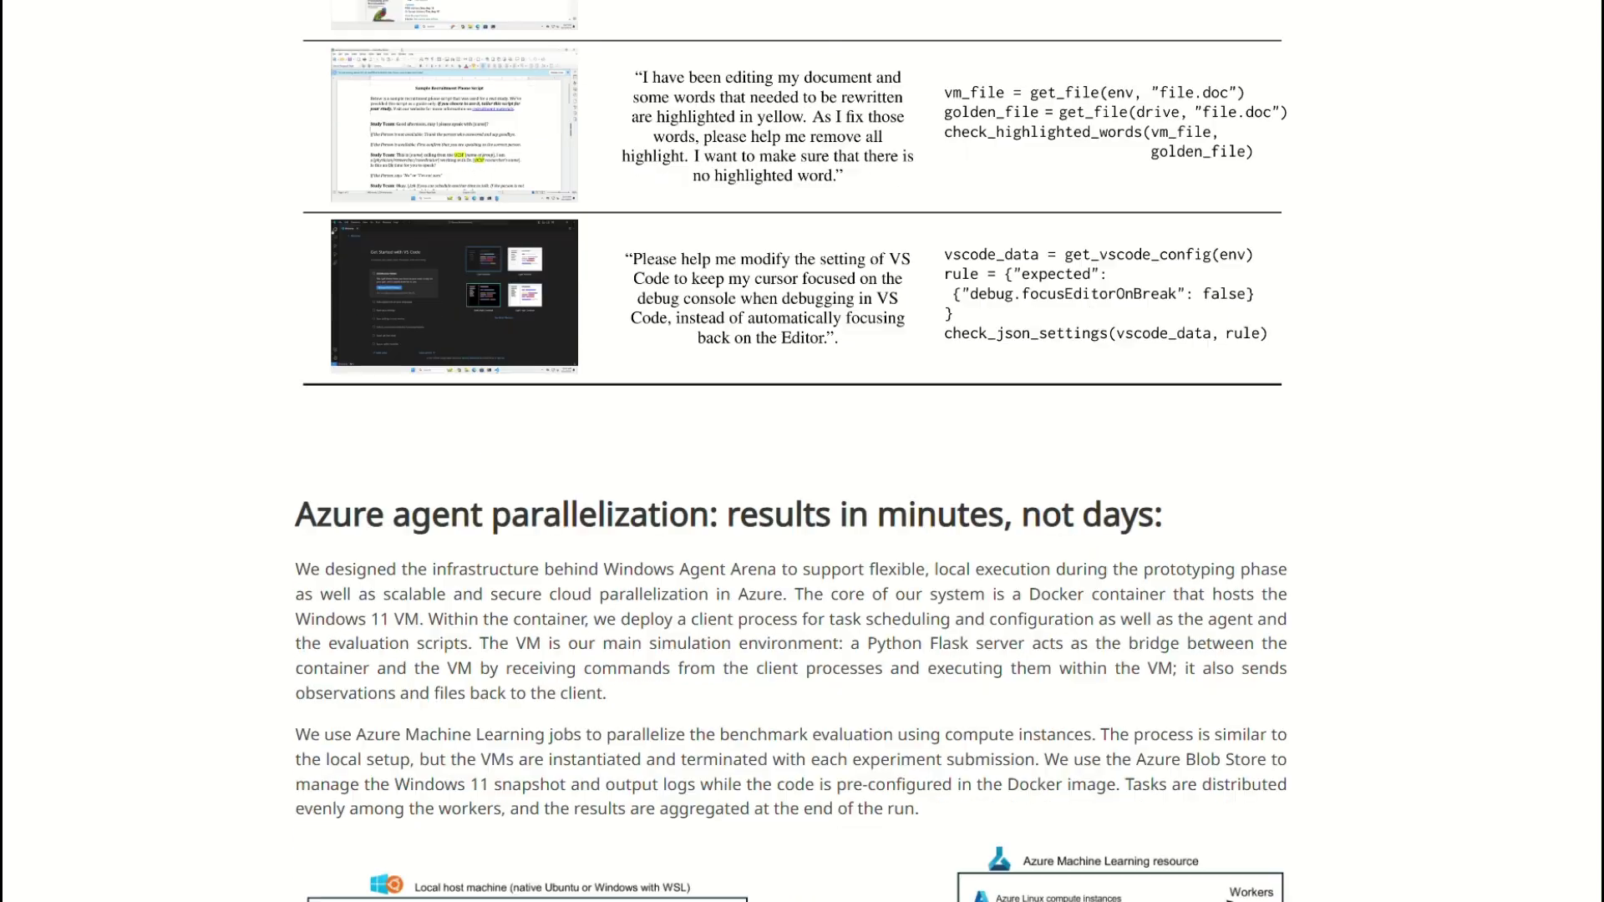
{"action": "scroll", "coordinate": [802, 502], "scroll_direction": "down", "scroll_amount": 2}
{"action": "scroll", "coordinate": [803, 502], "scroll_direction": "down", "scroll_amount": 2}
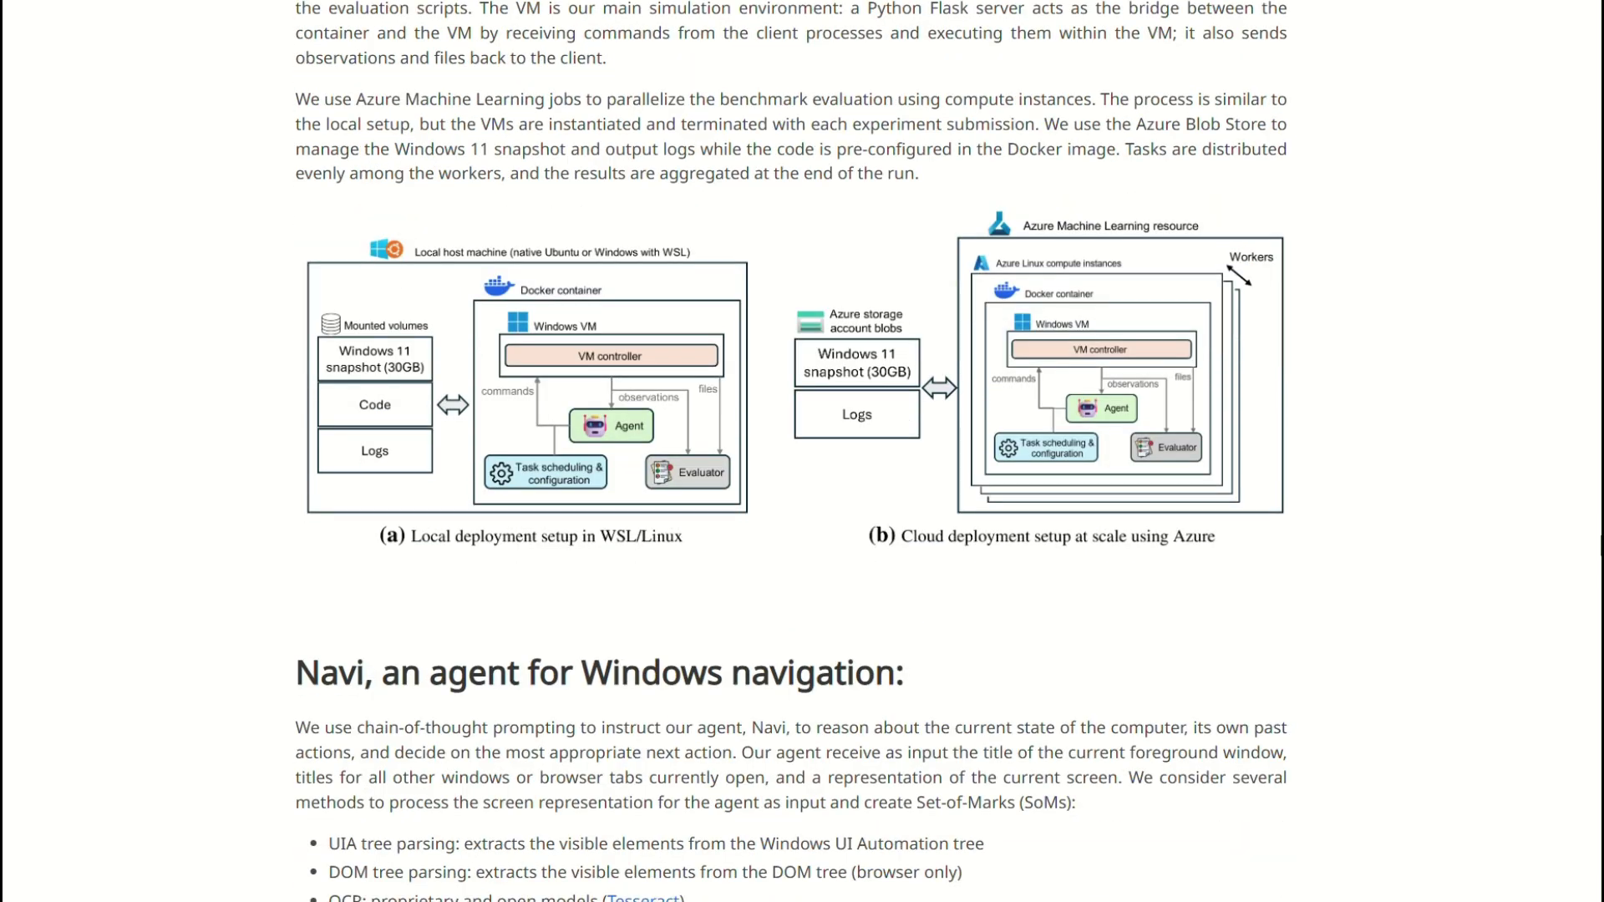
{"action": "scroll", "coordinate": [803, 502], "scroll_direction": "down", "scroll_amount": 1}
{"action": "scroll", "coordinate": [802, 502], "scroll_direction": "down", "scroll_amount": 1}
{"action": "scroll", "coordinate": [802, 501], "scroll_direction": "down", "scroll_amount": 1}
{"action": "scroll", "coordinate": [802, 501], "scroll_direction": "down", "scroll_amount": 1}
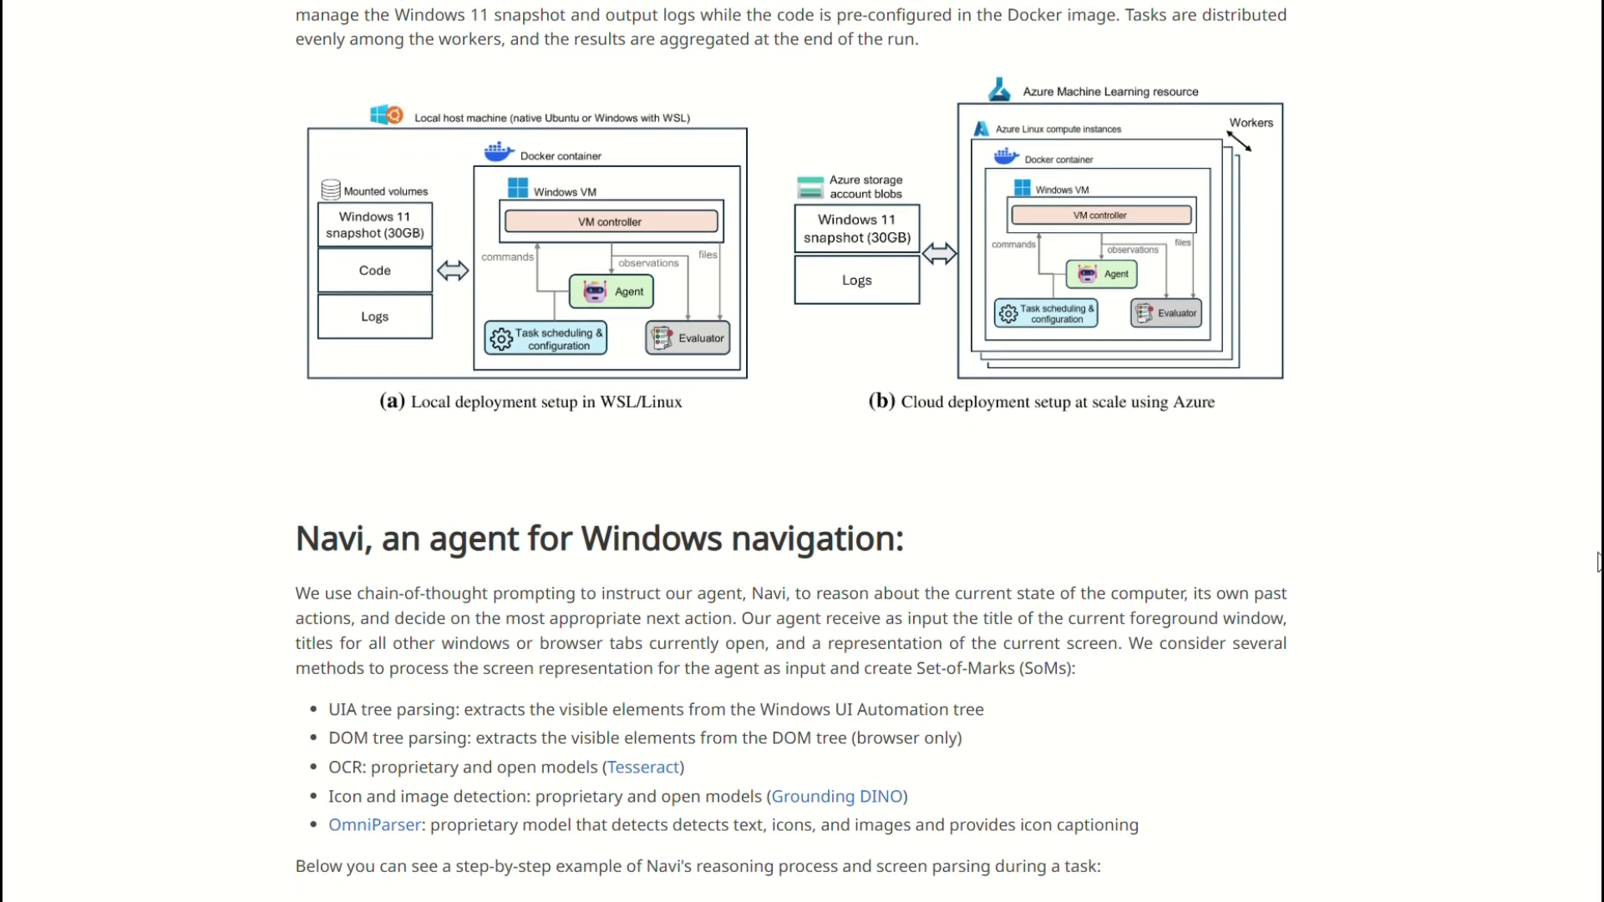
{"action": "scroll", "coordinate": [803, 502], "scroll_direction": "down", "scroll_amount": 1}
{"action": "scroll", "coordinate": [802, 501], "scroll_direction": "down", "scroll_amount": 1}
{"action": "scroll", "coordinate": [802, 501], "scroll_direction": "down", "scroll_amount": 1}
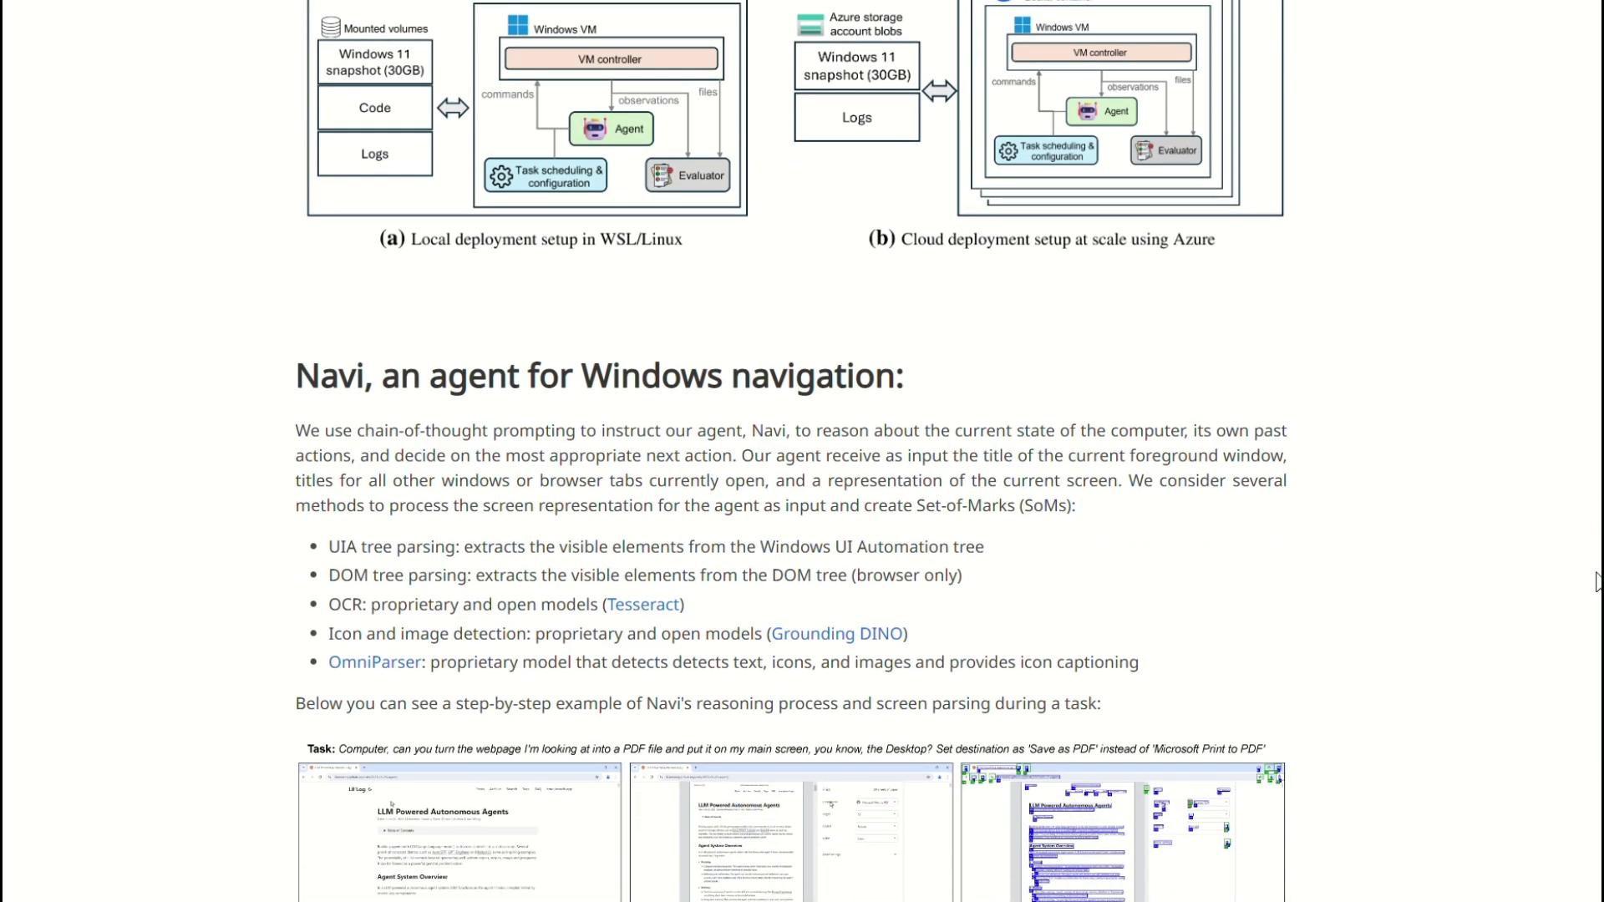
{"action": "scroll", "coordinate": [1595, 580], "scroll_direction": "down", "scroll_amount": 2}
{"action": "scroll", "coordinate": [1596, 589], "scroll_direction": "down", "scroll_amount": 1}
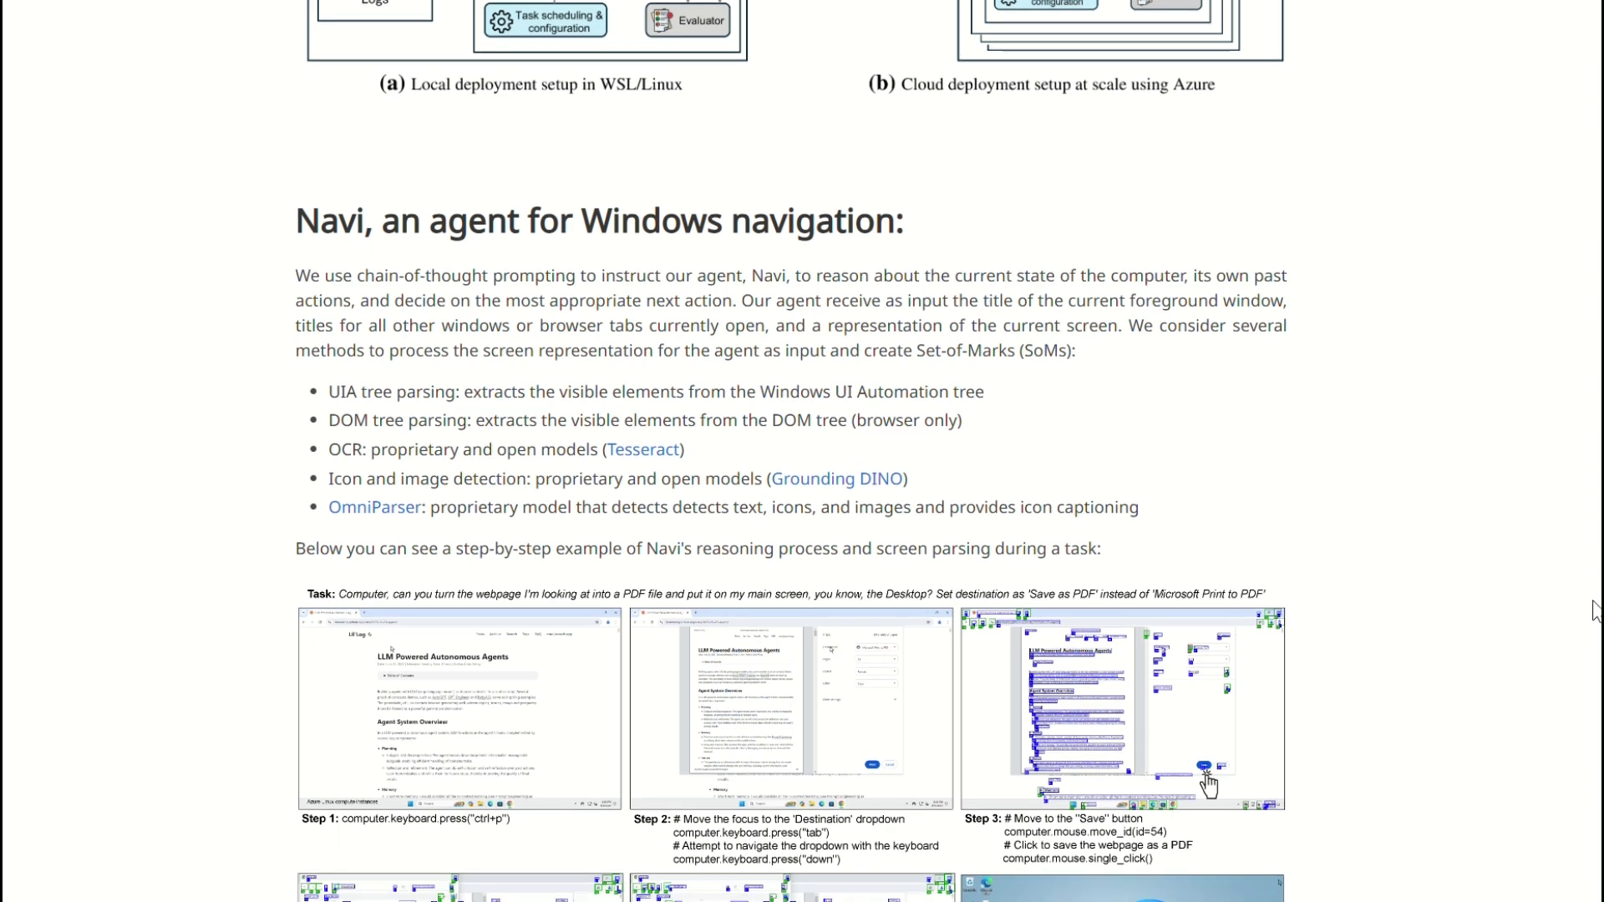
{"action": "scroll", "coordinate": [1595, 612], "scroll_direction": "down", "scroll_amount": 2}
{"action": "scroll", "coordinate": [1595, 620], "scroll_direction": "down", "scroll_amount": 1}
{"action": "scroll", "coordinate": [1595, 633], "scroll_direction": "down", "scroll_amount": 1}
{"action": "scroll", "coordinate": [1593, 640], "scroll_direction": "down", "scroll_amount": 1}
{"action": "scroll", "coordinate": [1593, 644], "scroll_direction": "down", "scroll_amount": 1}
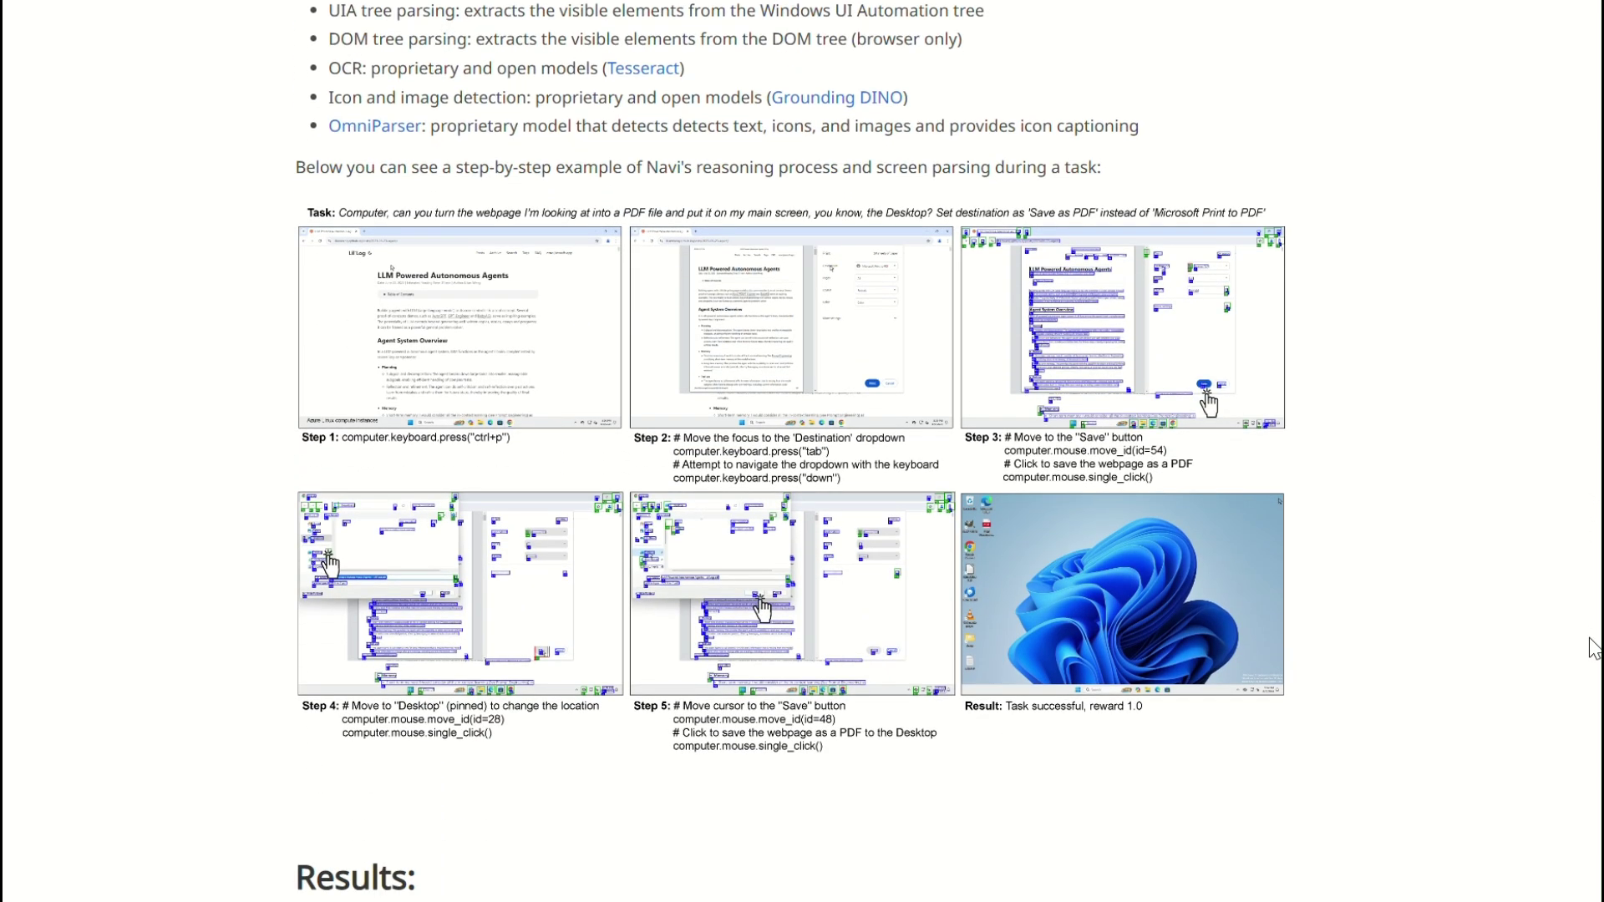
{"action": "scroll", "coordinate": [1593, 649], "scroll_direction": "down", "scroll_amount": 1}
{"action": "scroll", "coordinate": [1593, 654], "scroll_direction": "down", "scroll_amount": 1}
{"action": "scroll", "coordinate": [1590, 659], "scroll_direction": "down", "scroll_amount": 1}
{"action": "scroll", "coordinate": [1590, 667], "scroll_direction": "down", "scroll_amount": 2}
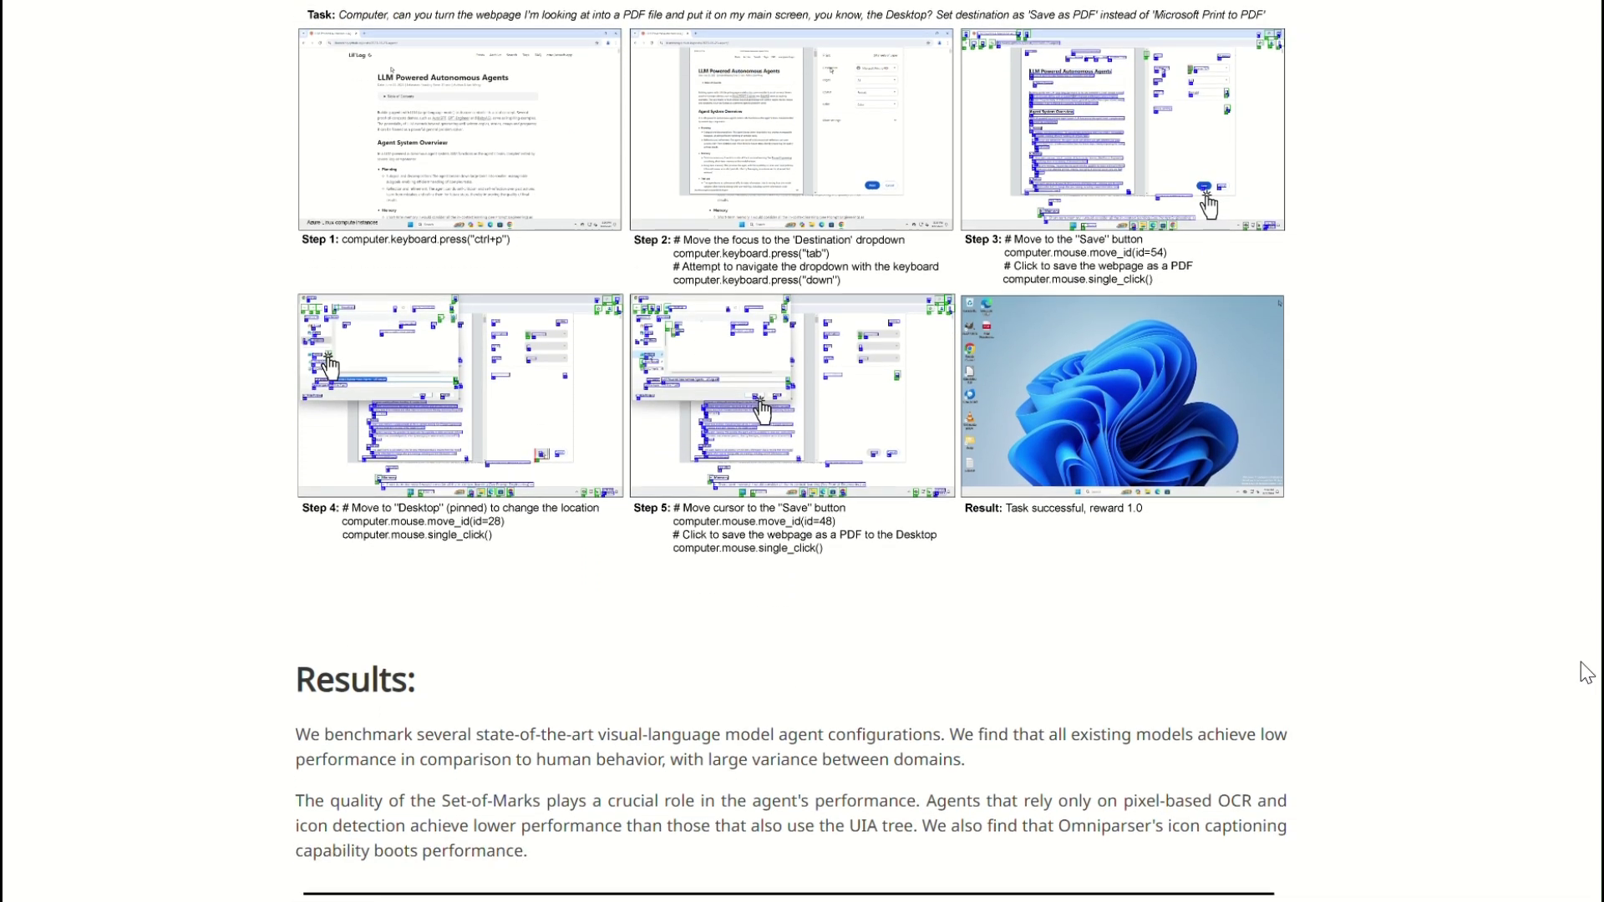
{"action": "scroll", "coordinate": [1586, 677], "scroll_direction": "down", "scroll_amount": 1}
{"action": "scroll", "coordinate": [1584, 682], "scroll_direction": "down", "scroll_amount": 1}
{"action": "scroll", "coordinate": [1582, 690], "scroll_direction": "down", "scroll_amount": 1}
{"action": "scroll", "coordinate": [1580, 690], "scroll_direction": "down", "scroll_amount": 1}
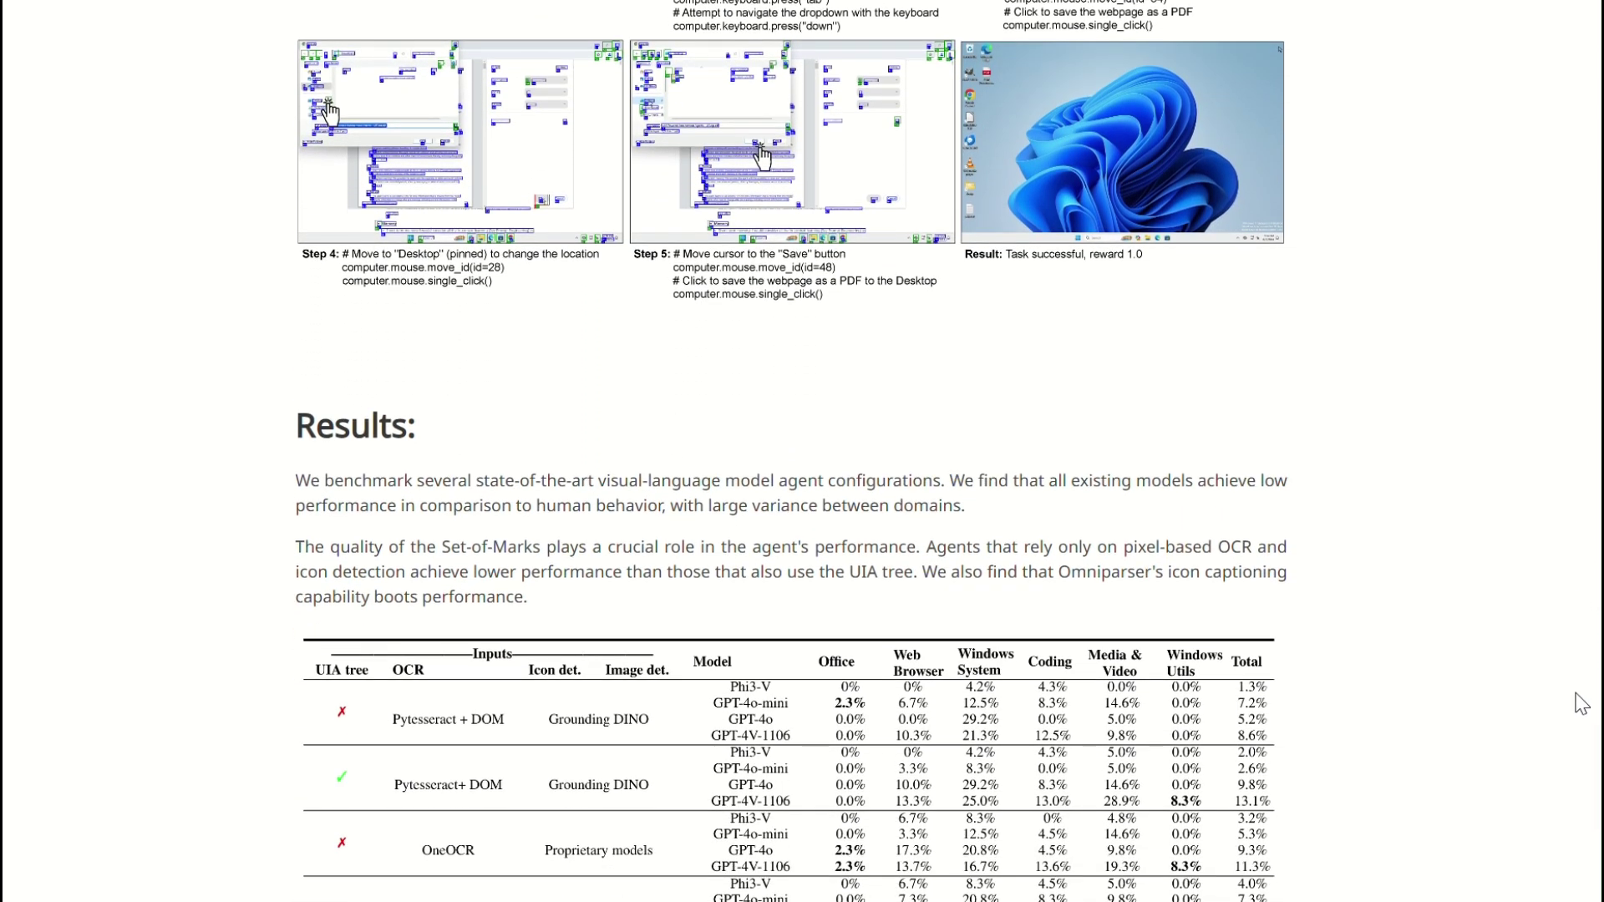
{"action": "scroll", "coordinate": [1581, 700], "scroll_direction": "down", "scroll_amount": 1}
{"action": "scroll", "coordinate": [1581, 708], "scroll_direction": "down", "scroll_amount": 2}
{"action": "scroll", "coordinate": [1580, 720], "scroll_direction": "down", "scroll_amount": 2}
{"action": "scroll", "coordinate": [1578, 734], "scroll_direction": "down", "scroll_amount": 1}
{"action": "scroll", "coordinate": [1576, 740], "scroll_direction": "down", "scroll_amount": 1}
{"action": "scroll", "coordinate": [1575, 742], "scroll_direction": "down", "scroll_amount": 1}
{"action": "scroll", "coordinate": [1575, 747], "scroll_direction": "down", "scroll_amount": 1}
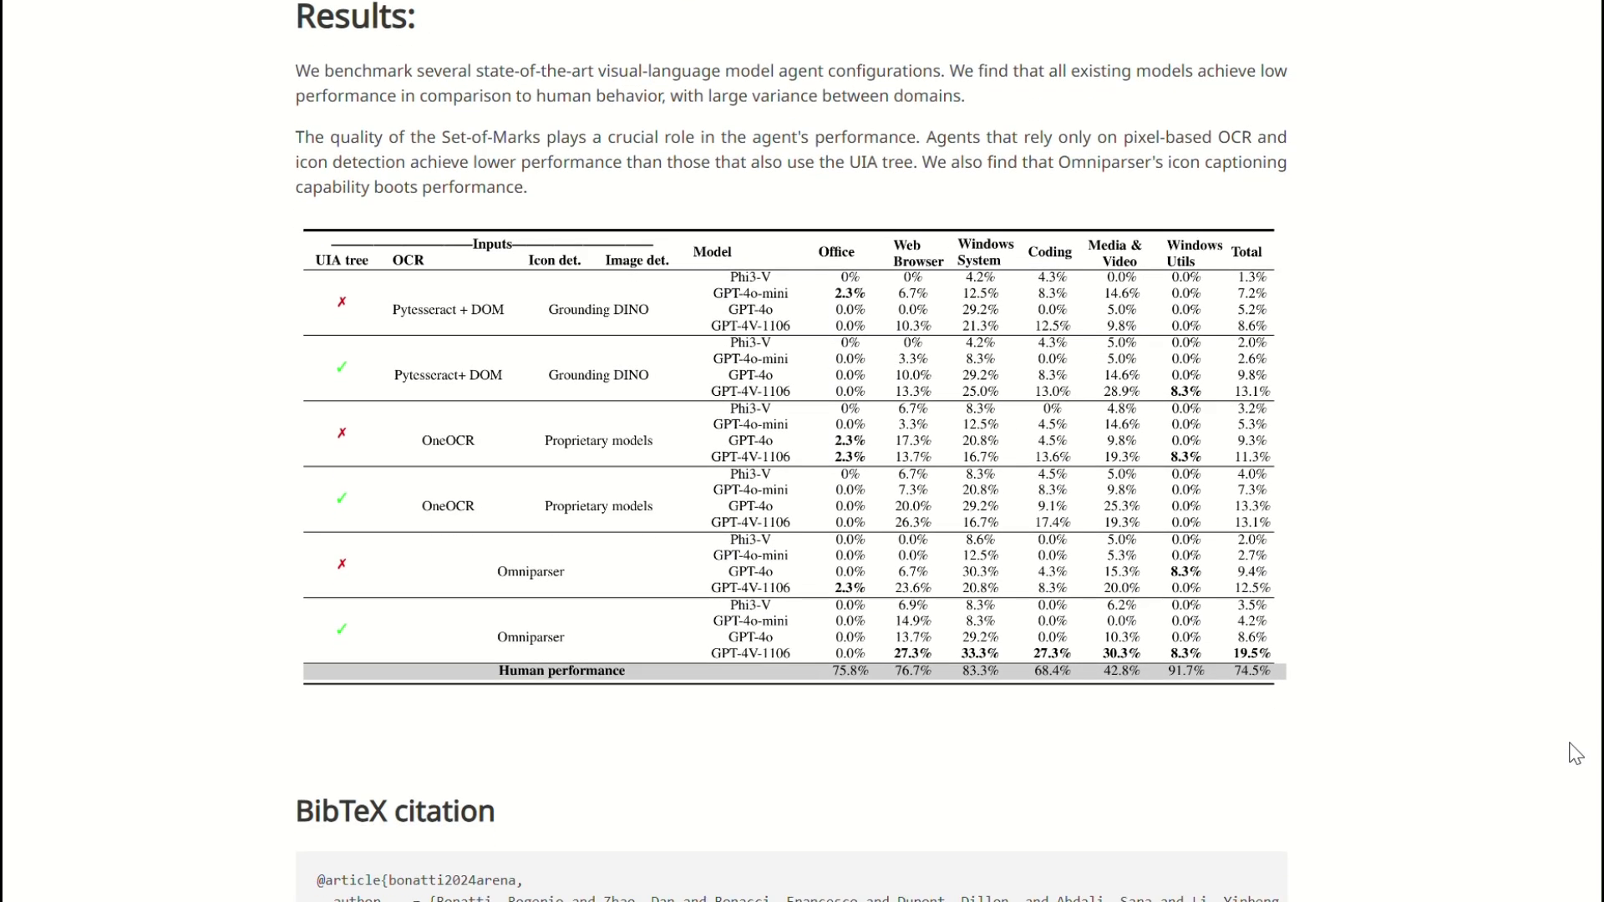
{"action": "scroll", "coordinate": [1576, 752], "scroll_direction": "down", "scroll_amount": 2}
{"action": "scroll", "coordinate": [1576, 758], "scroll_direction": "down", "scroll_amount": 2}
{"action": "scroll", "coordinate": [1574, 771], "scroll_direction": "down", "scroll_amount": 2}
{"action": "scroll", "coordinate": [1575, 783], "scroll_direction": "down", "scroll_amount": 1}
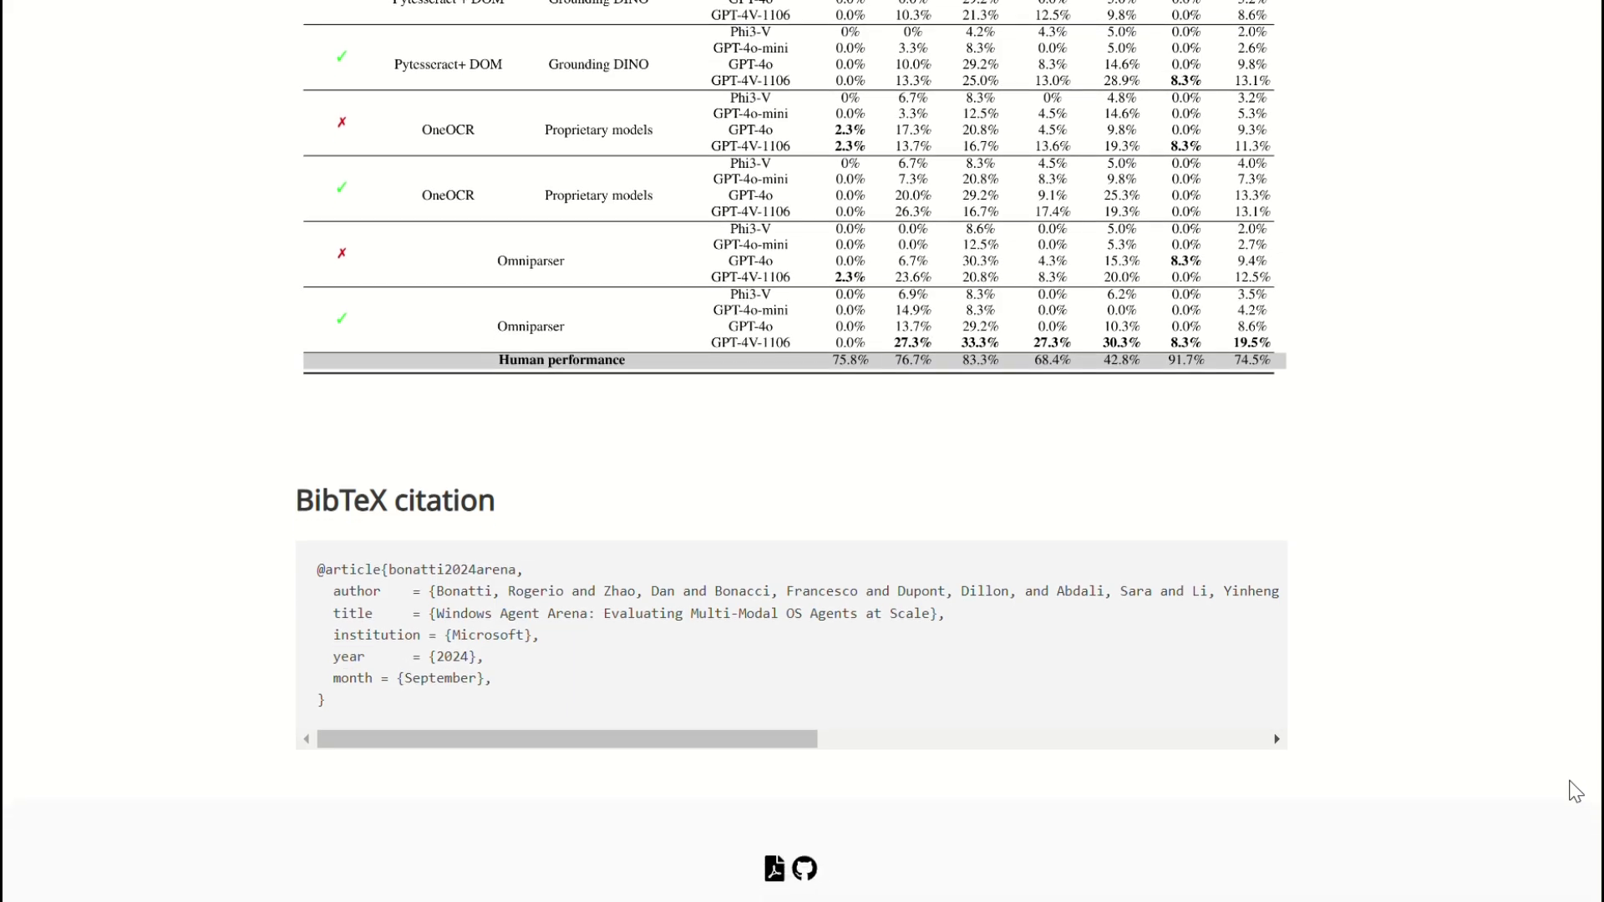